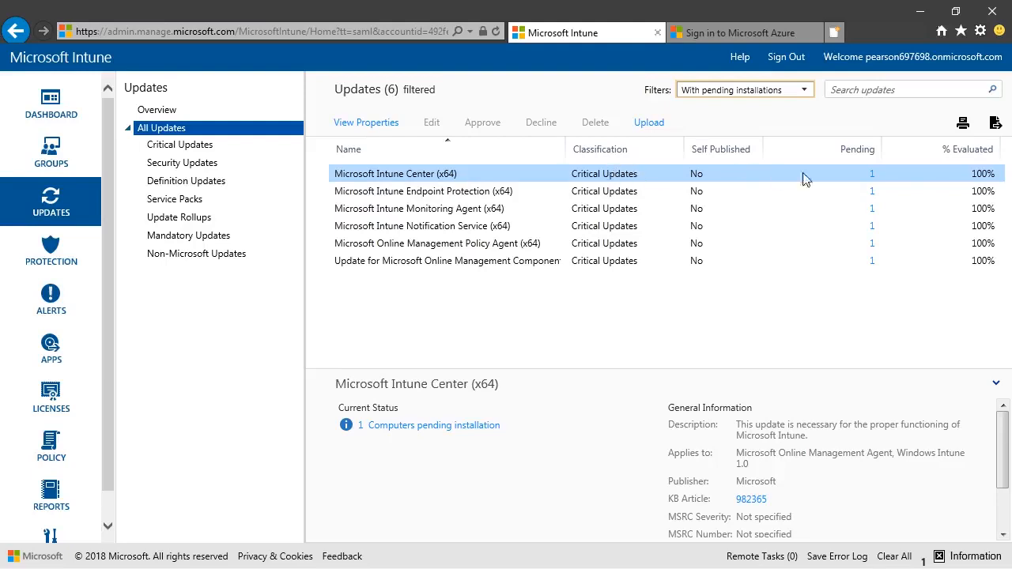
- View the computers that have pending installations of the Microsoft Intune Center (x64) update
right_click(526, 174)
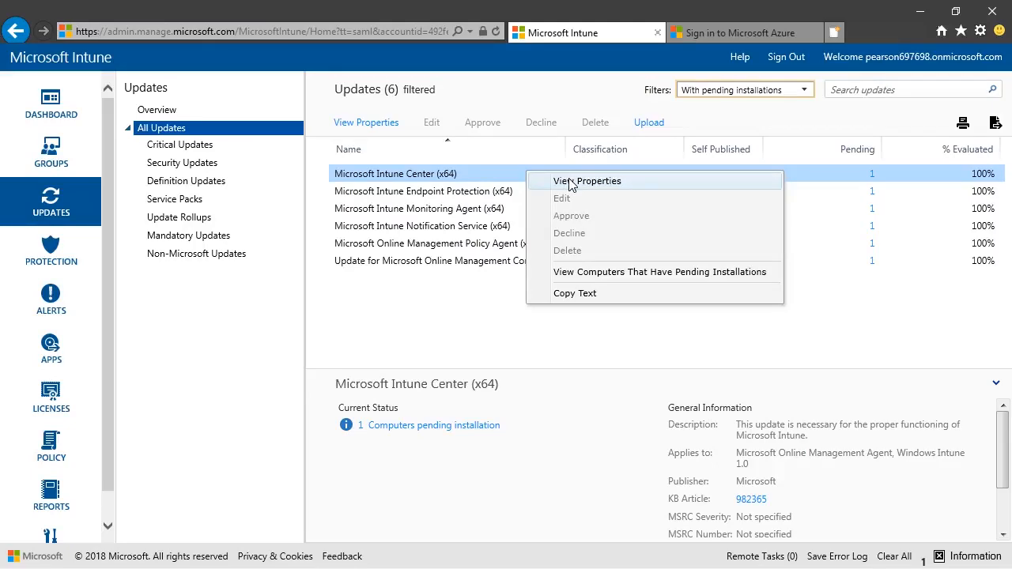
click(598, 272)
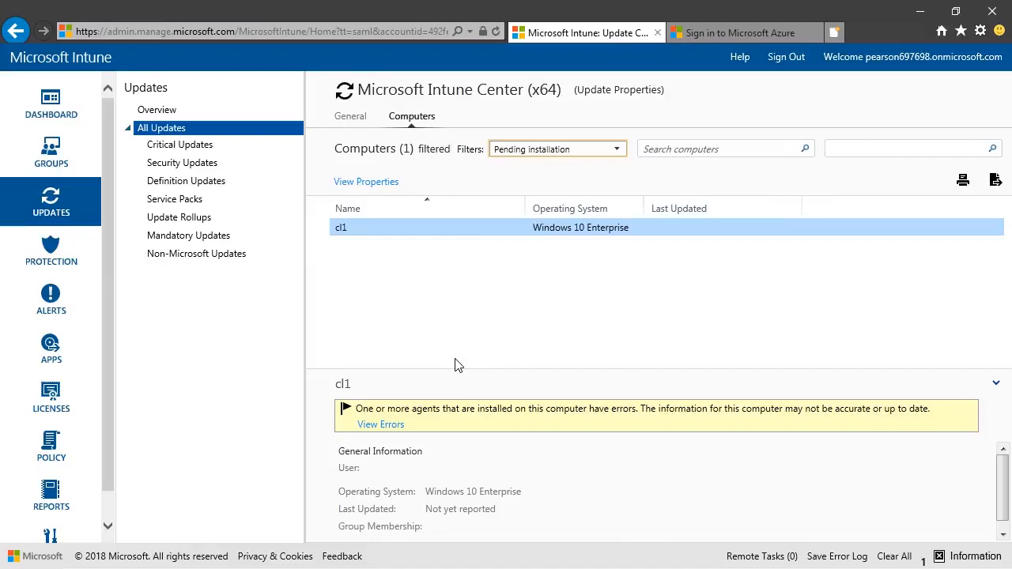
- Among the critical updates, view the properties and available actions of the 2017-05 Dynamic Update for Windows 10 Version 1703 for x64-based Systems
click(209, 149)
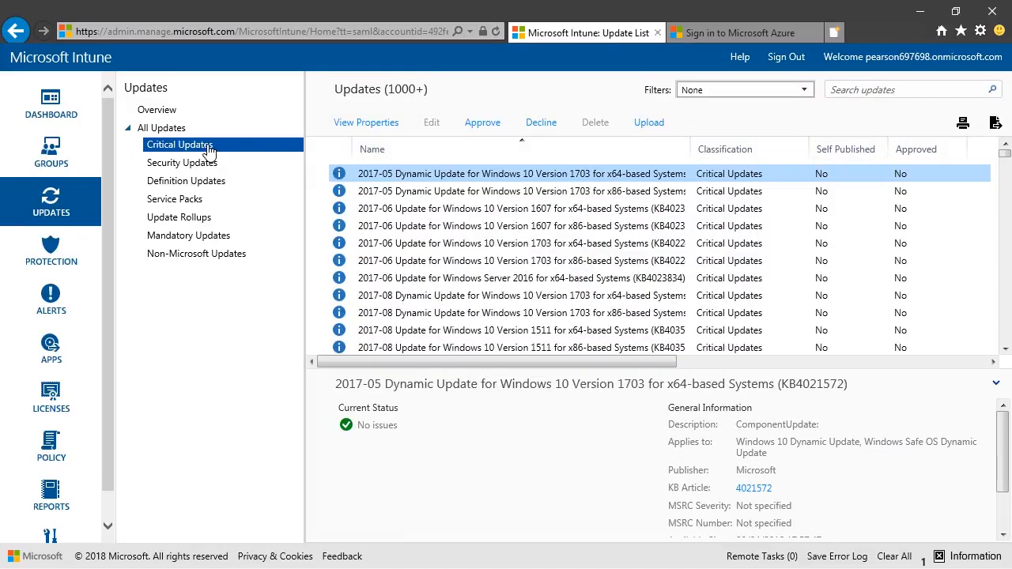
right_click(465, 177)
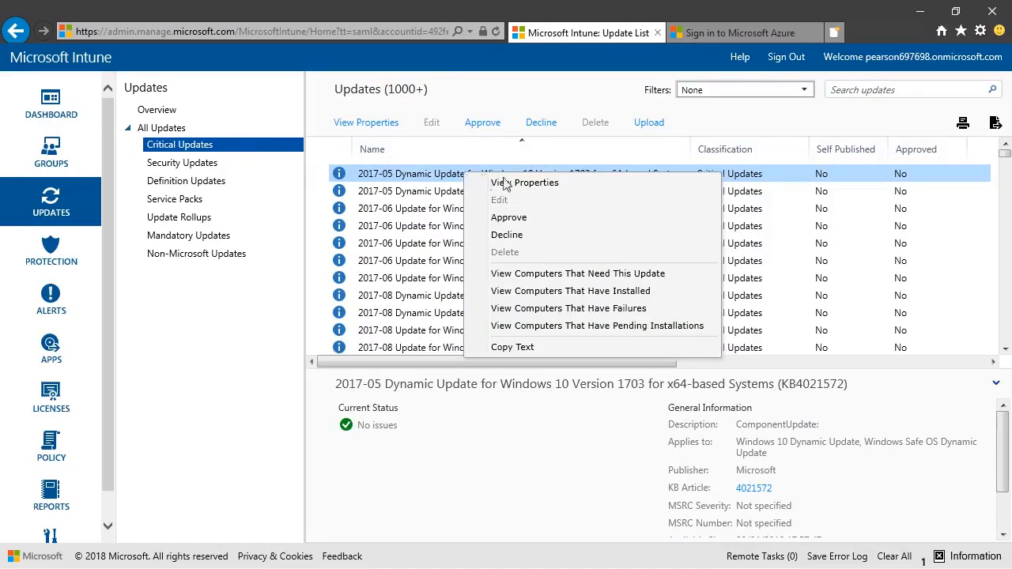
click(555, 183)
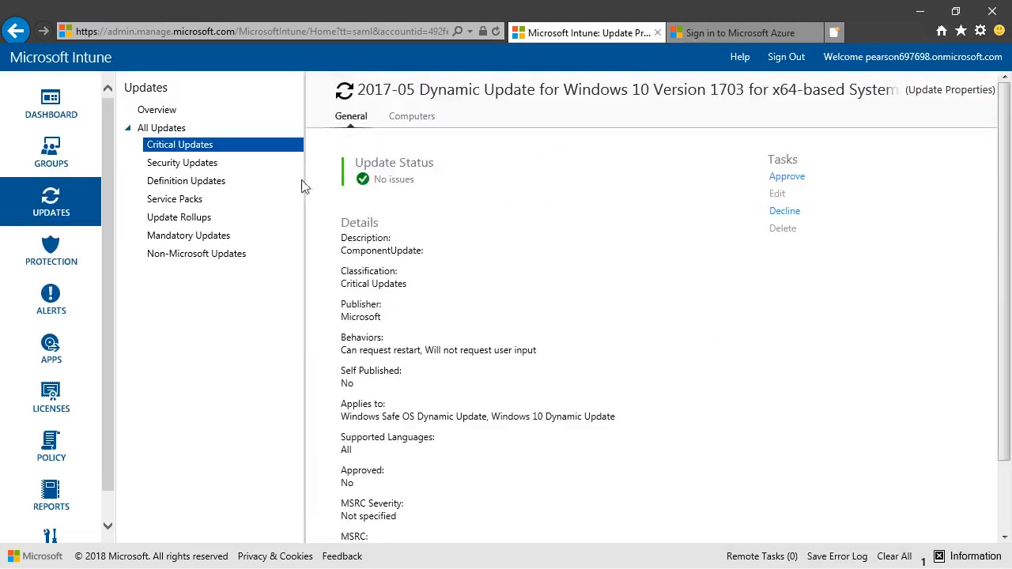
click(220, 151)
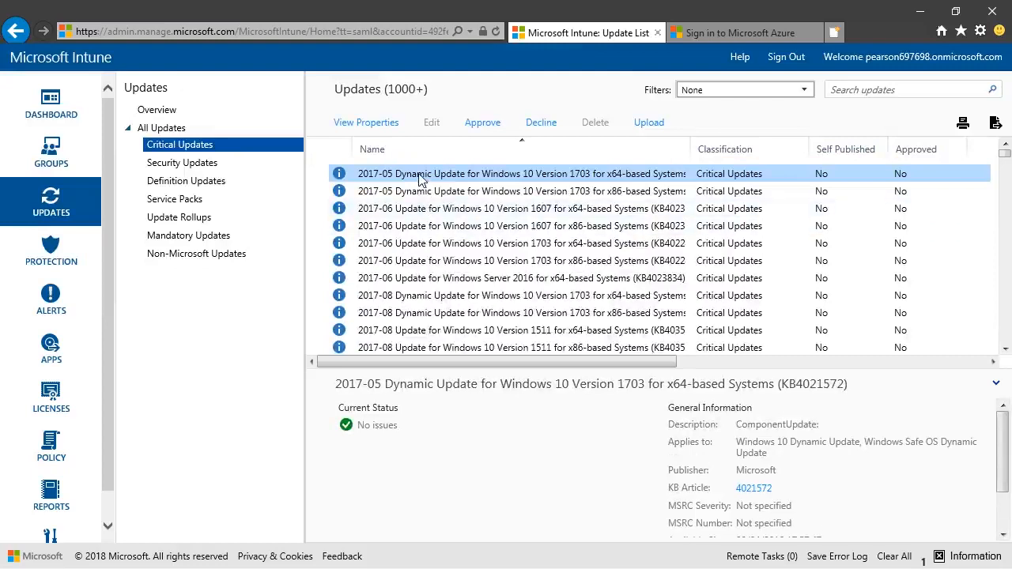
right_click(419, 179)
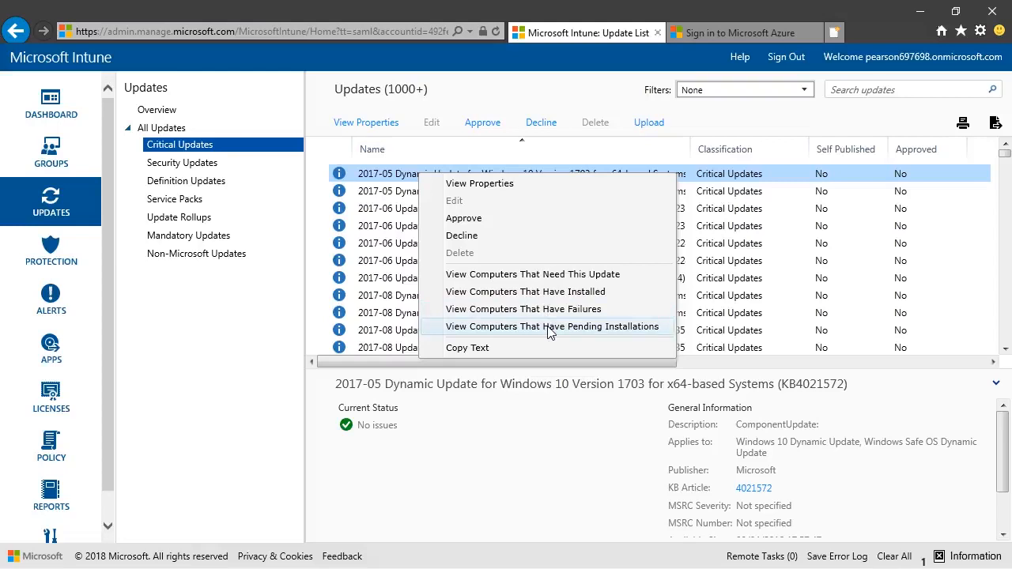
click(514, 452)
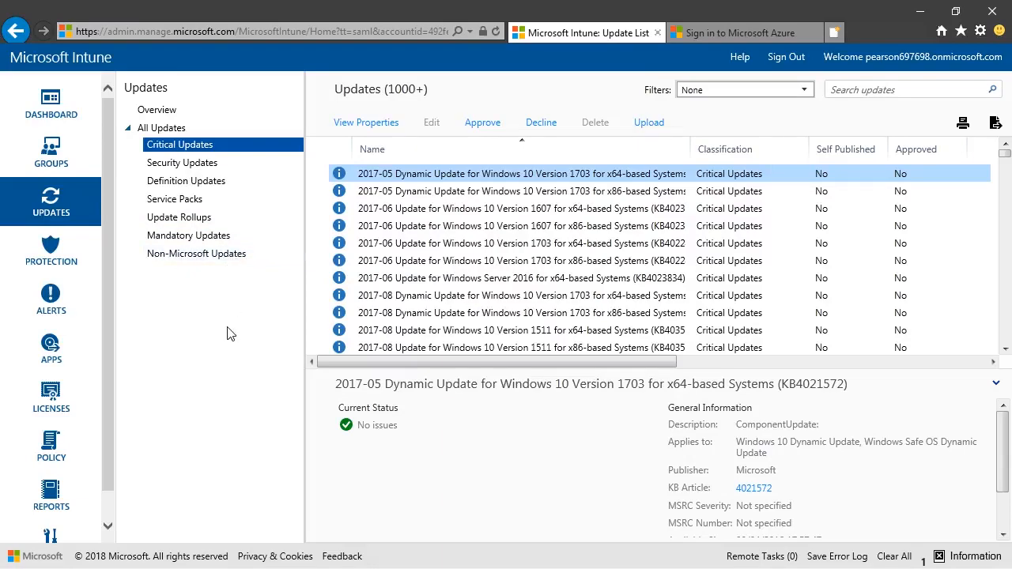
- Start a new update report and restrict its update classification to Critical Updates
click(67, 504)
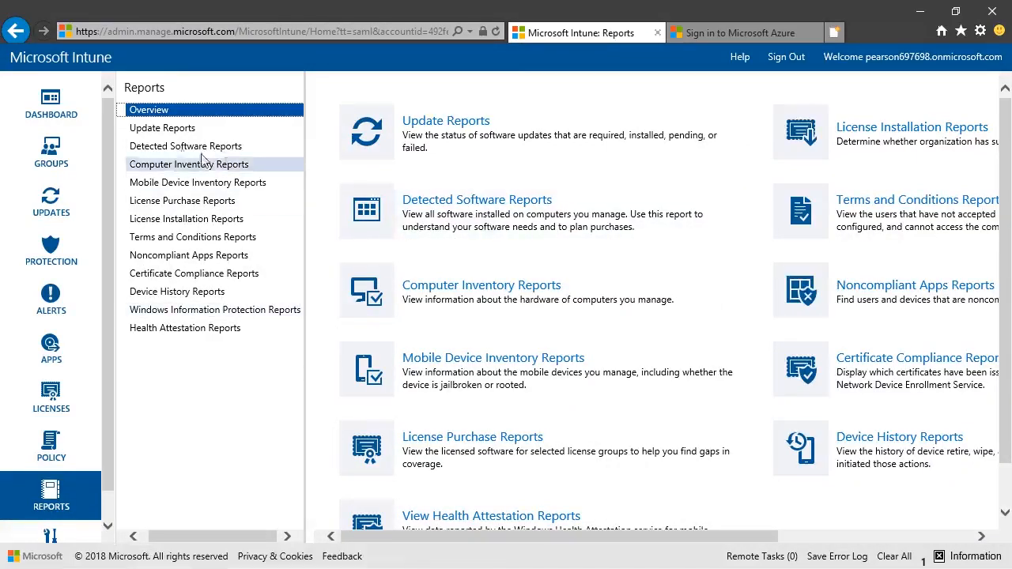
click(166, 130)
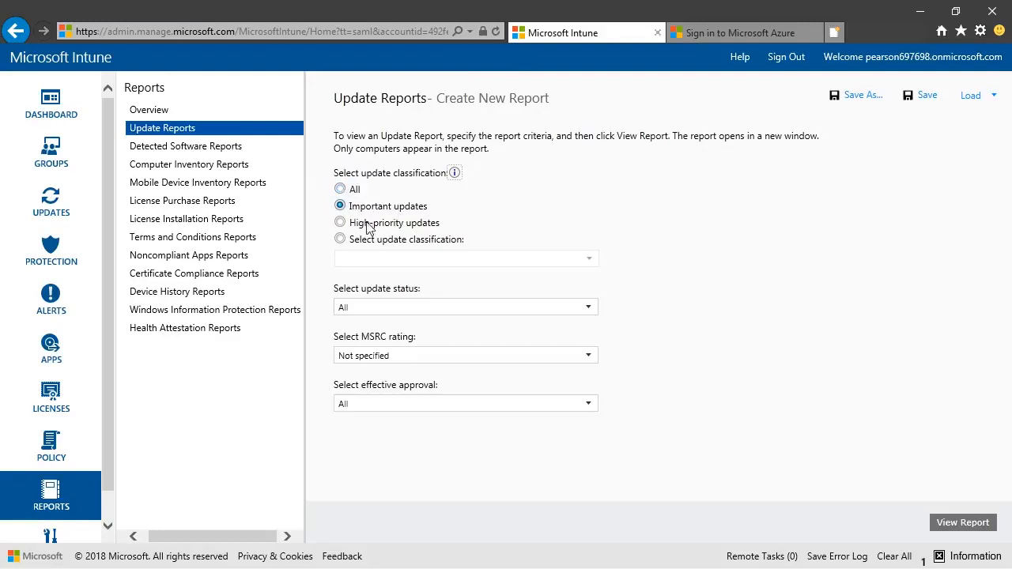
click(414, 244)
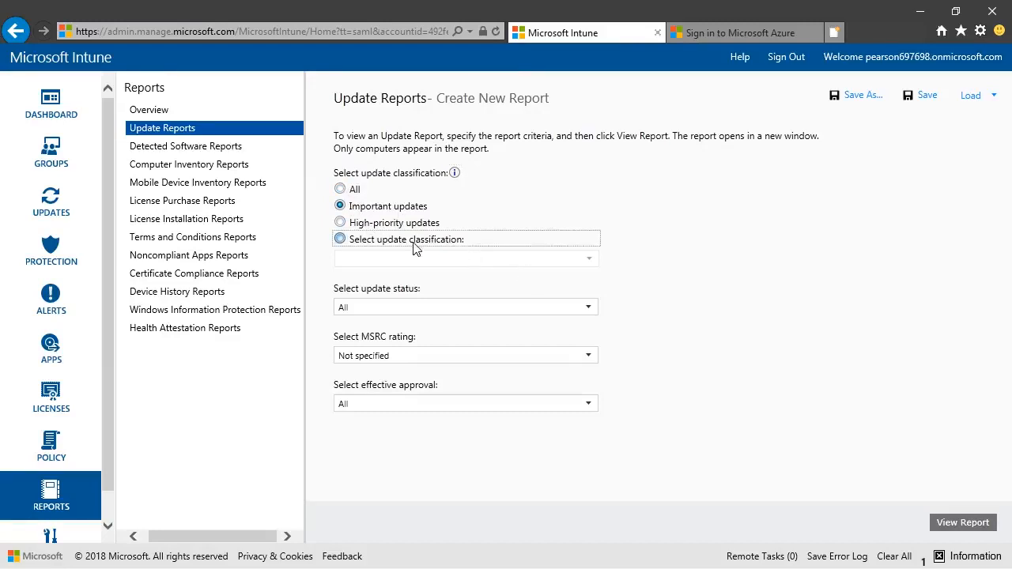
click(471, 258)
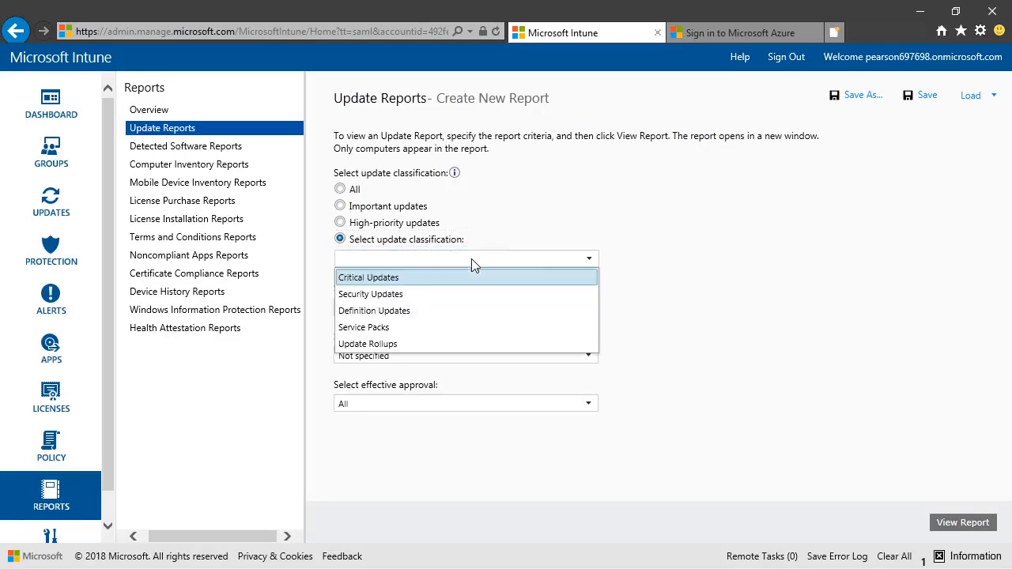
click(388, 277)
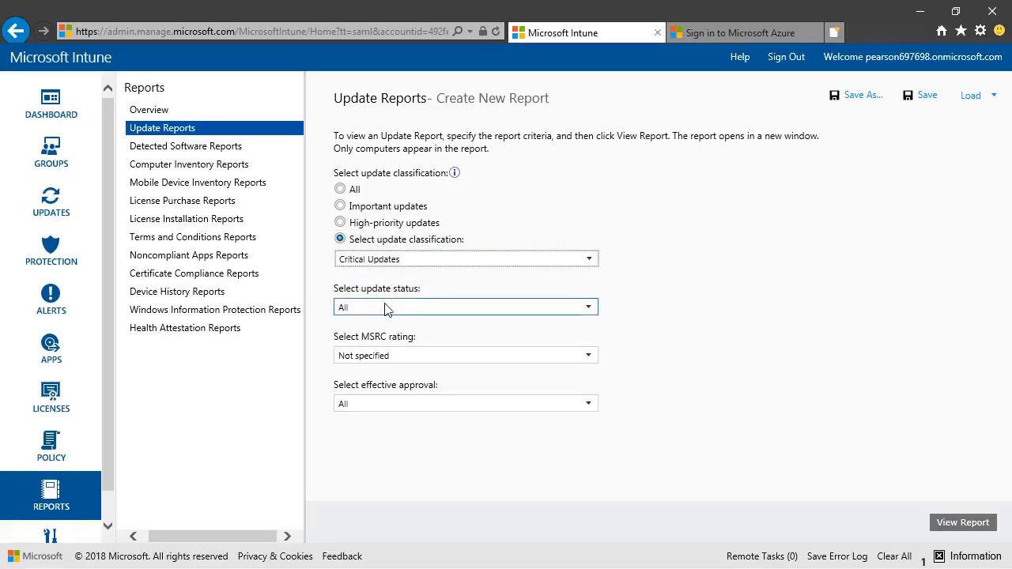
- Review the available choices for update status, MSRC rating and effective approval in the report criteria
click(385, 310)
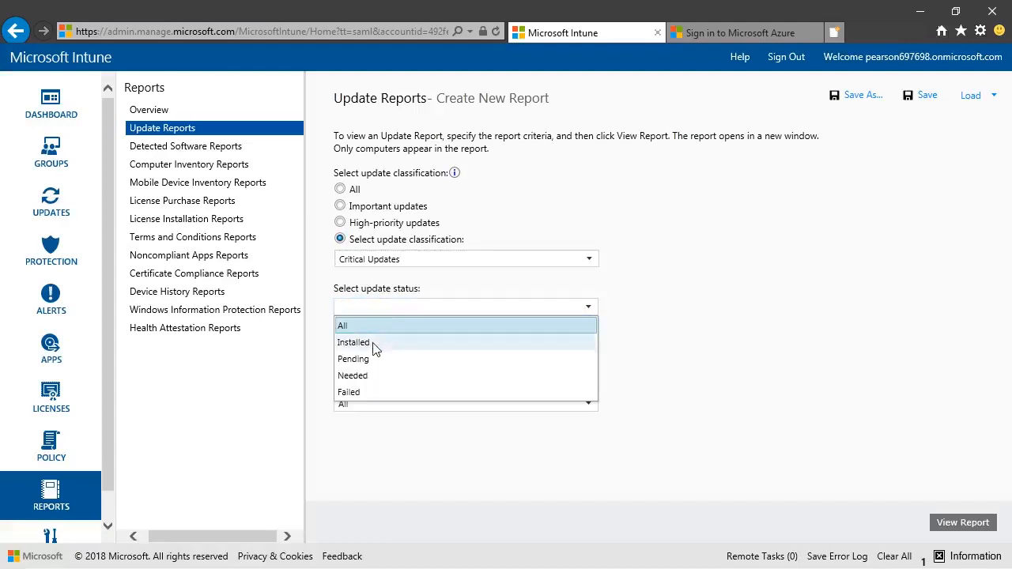
click(663, 432)
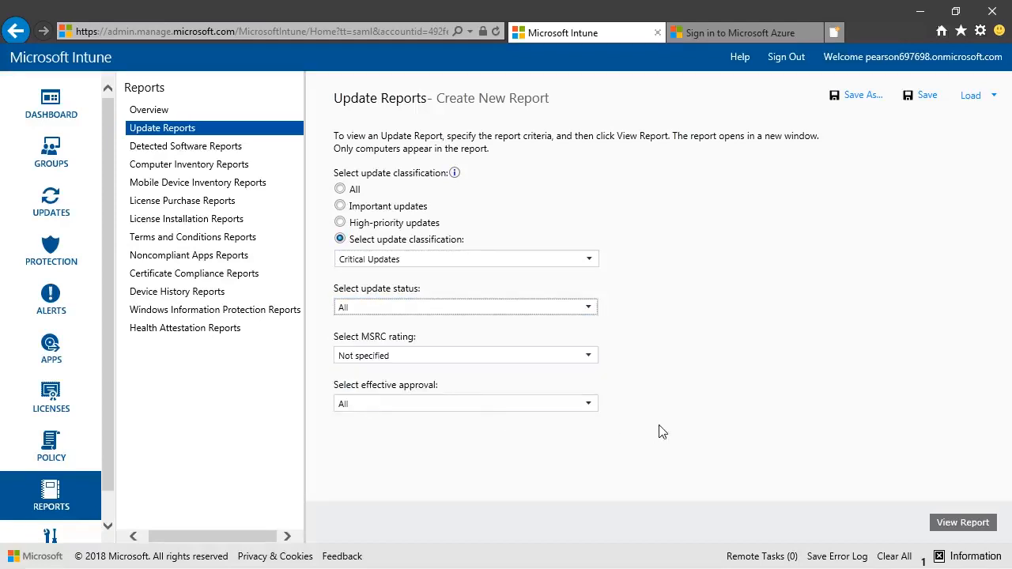
click(396, 354)
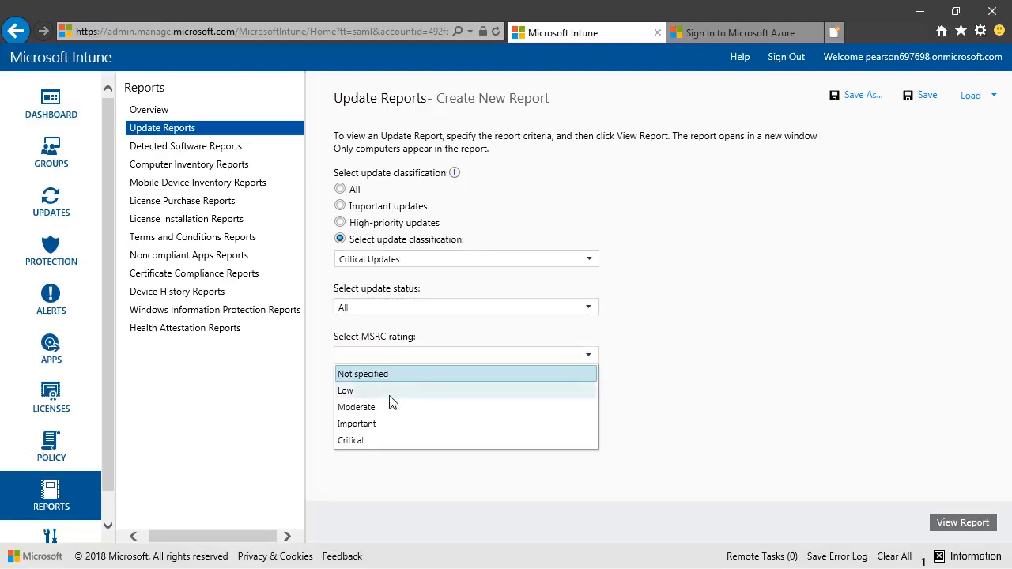
click(653, 395)
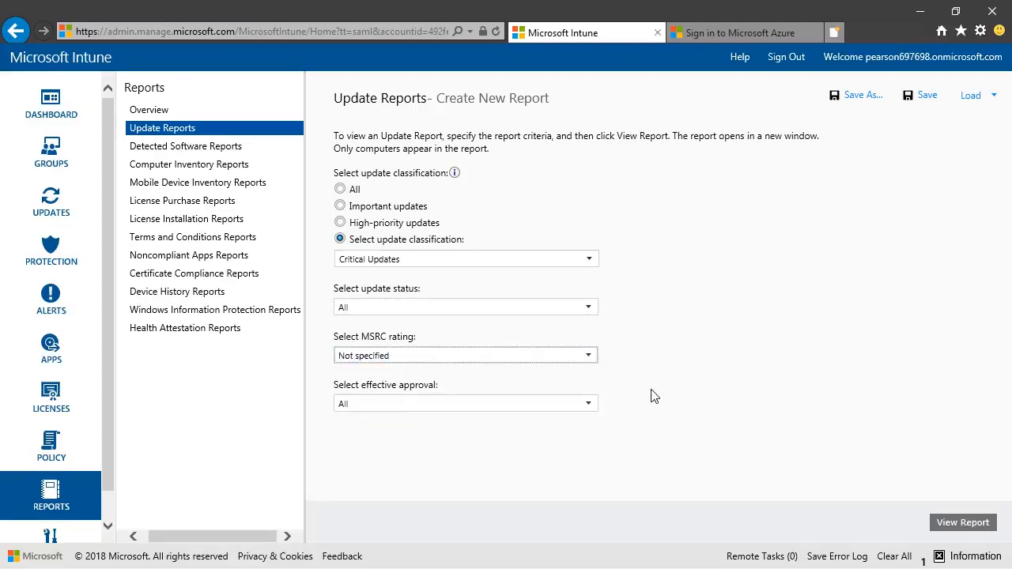
click(391, 405)
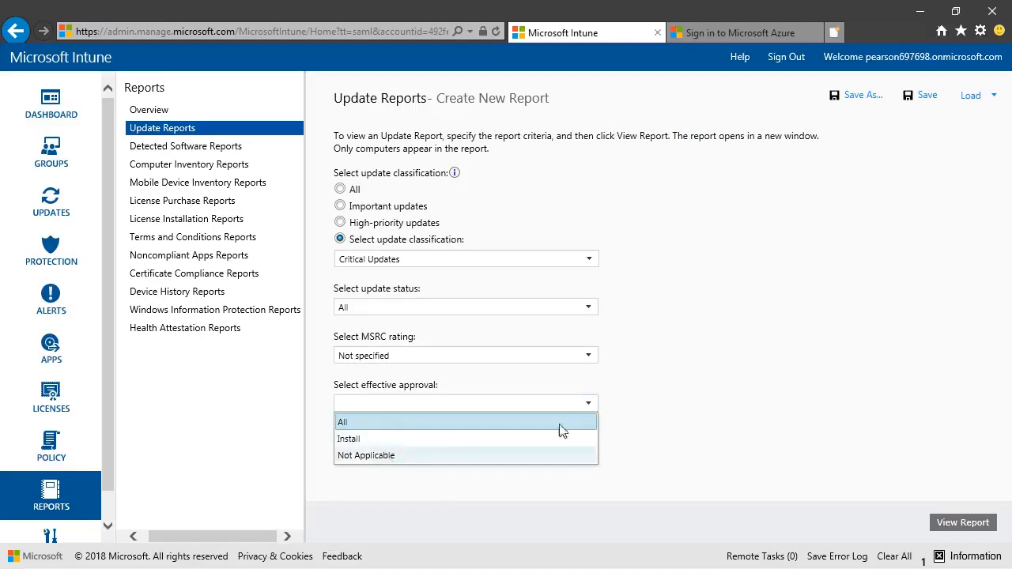
click(670, 416)
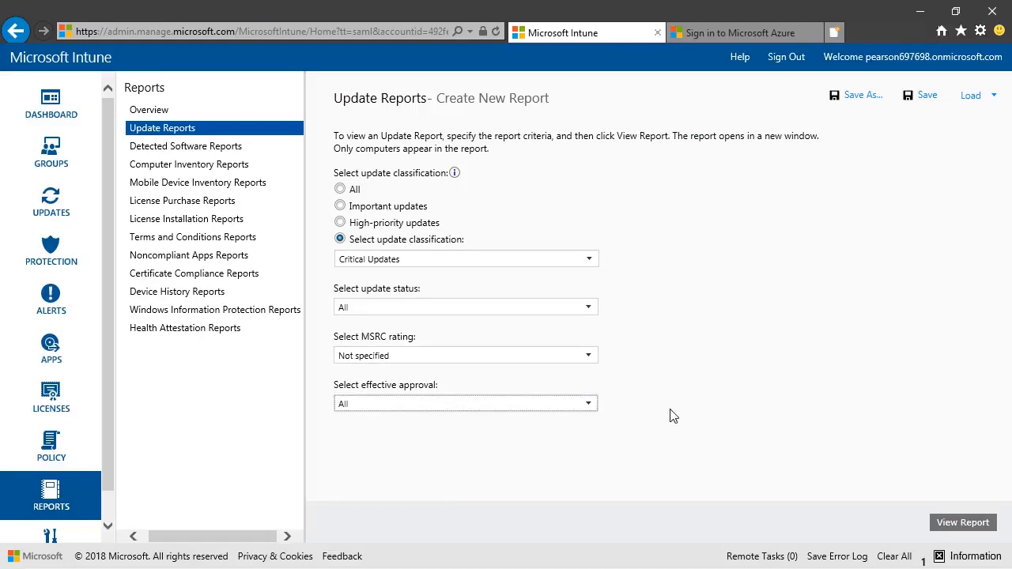
- Generate the critical updates report, examine it in a maximized window, and close it
click(962, 523)
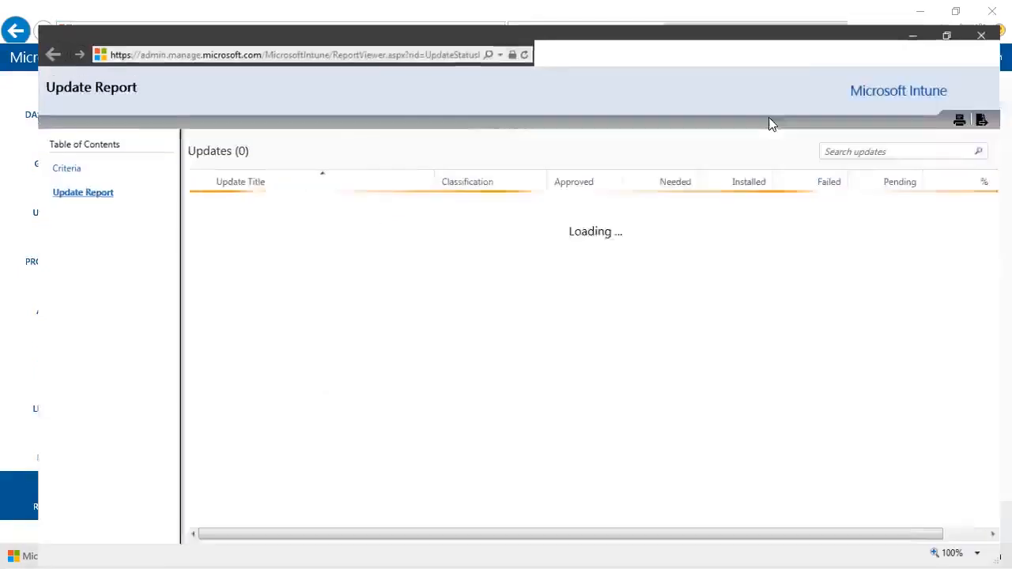
click(766, 116)
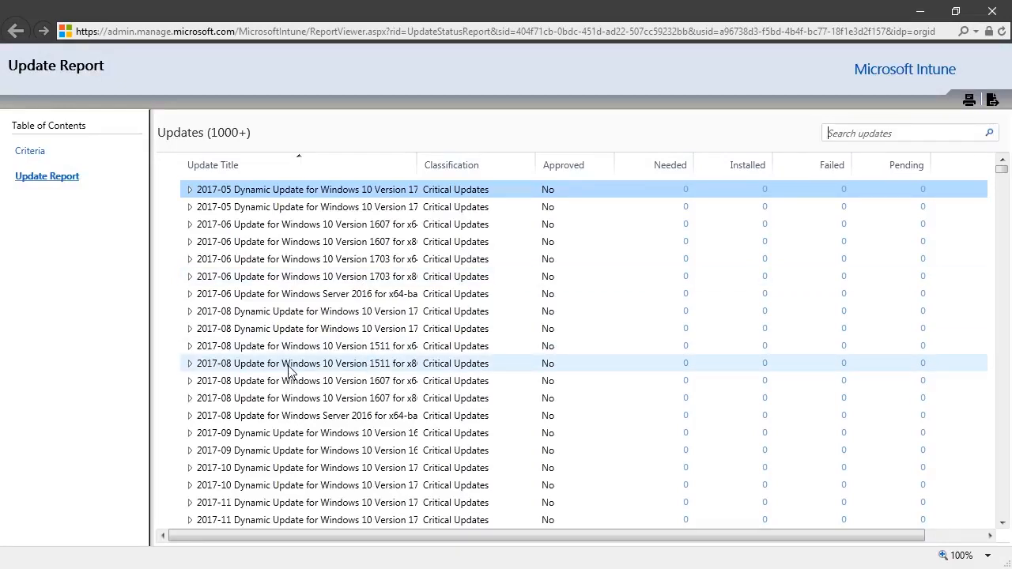
click(992, 11)
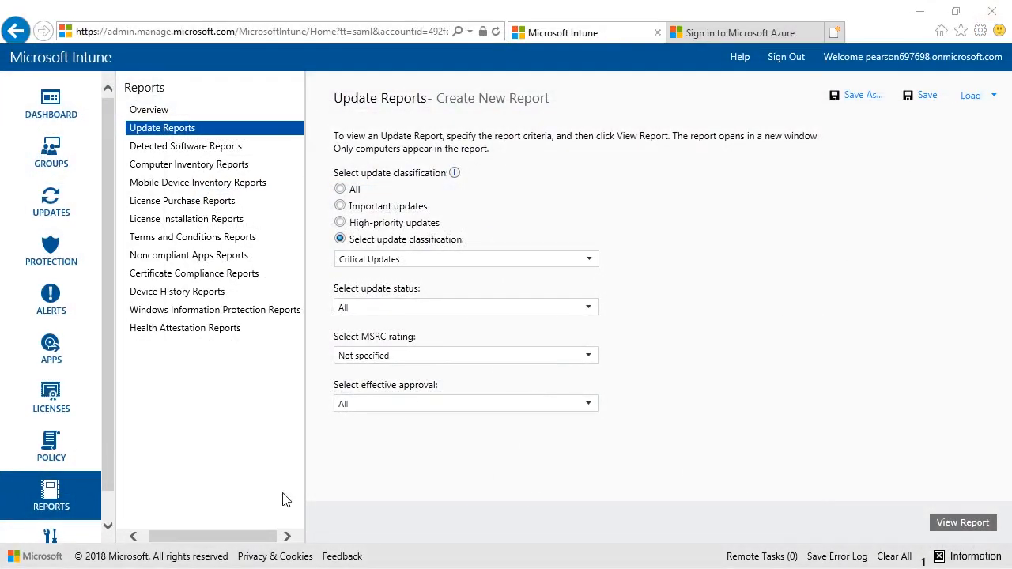
- Start approving the critical 2017-05 Dynamic Update for Windows 10 Version 1703 for x64-based Systems and add Finance as the deployment group
click(48, 215)
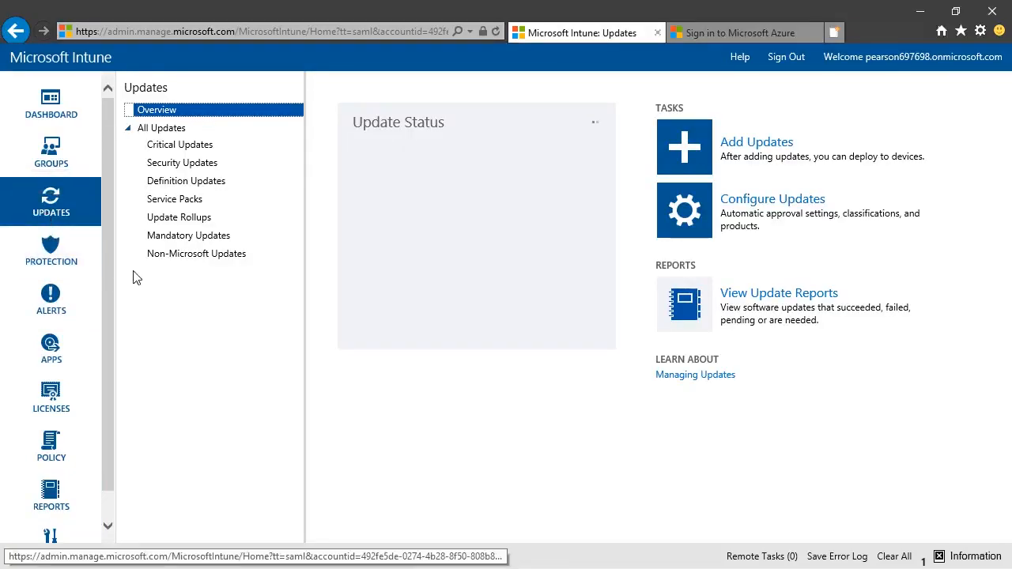
click(187, 151)
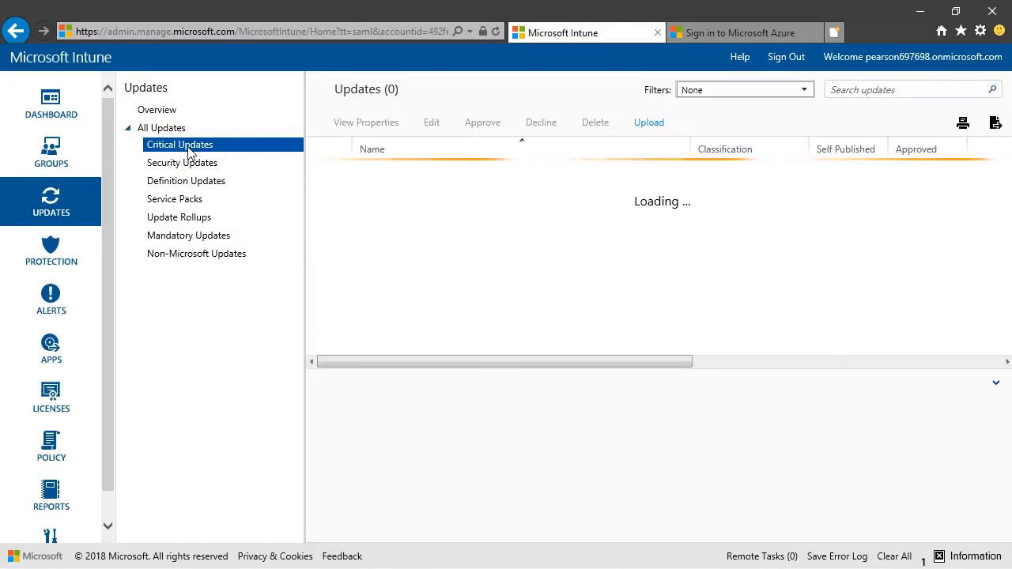
right_click(466, 182)
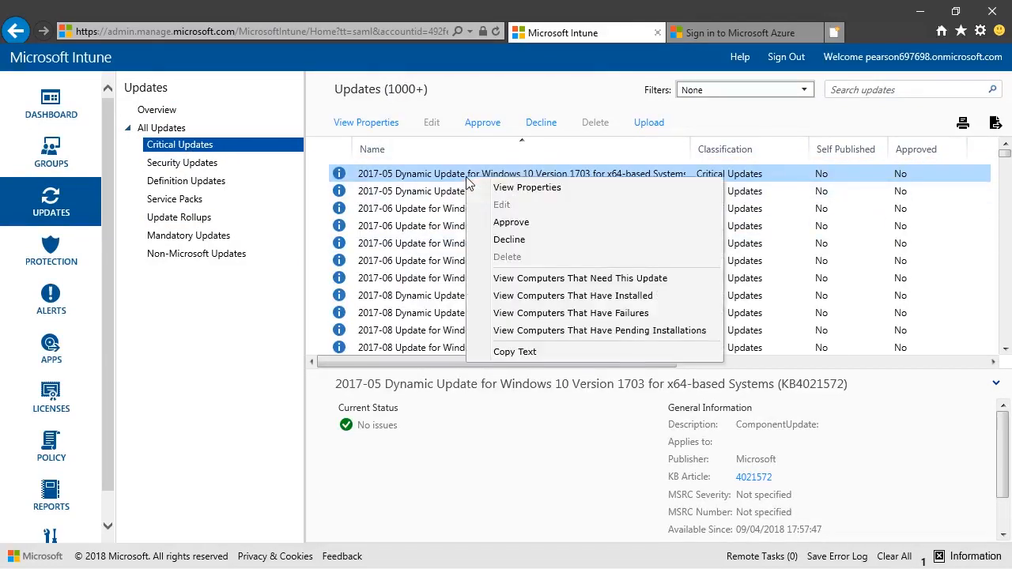
click(512, 224)
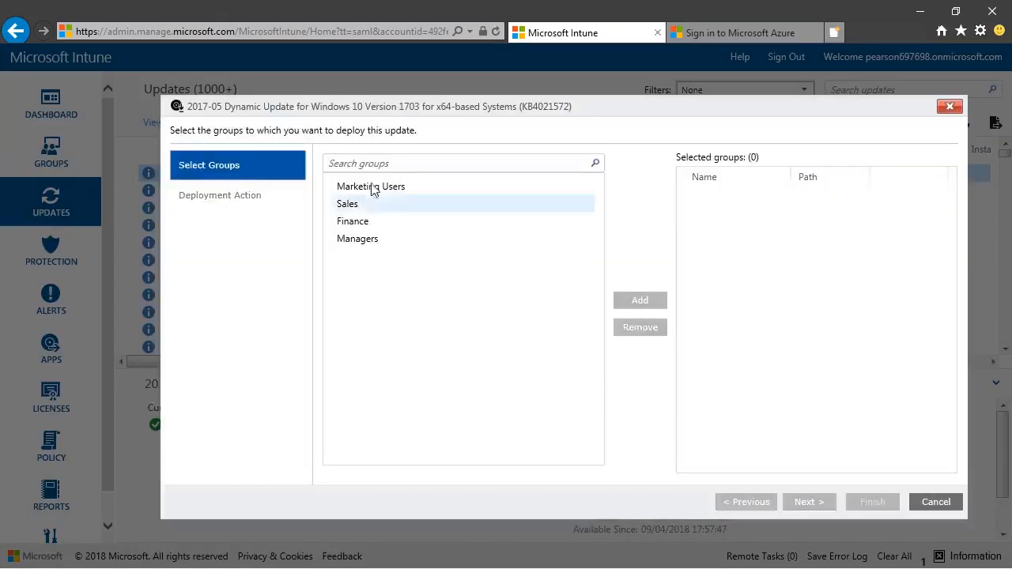
click(385, 221)
click(655, 308)
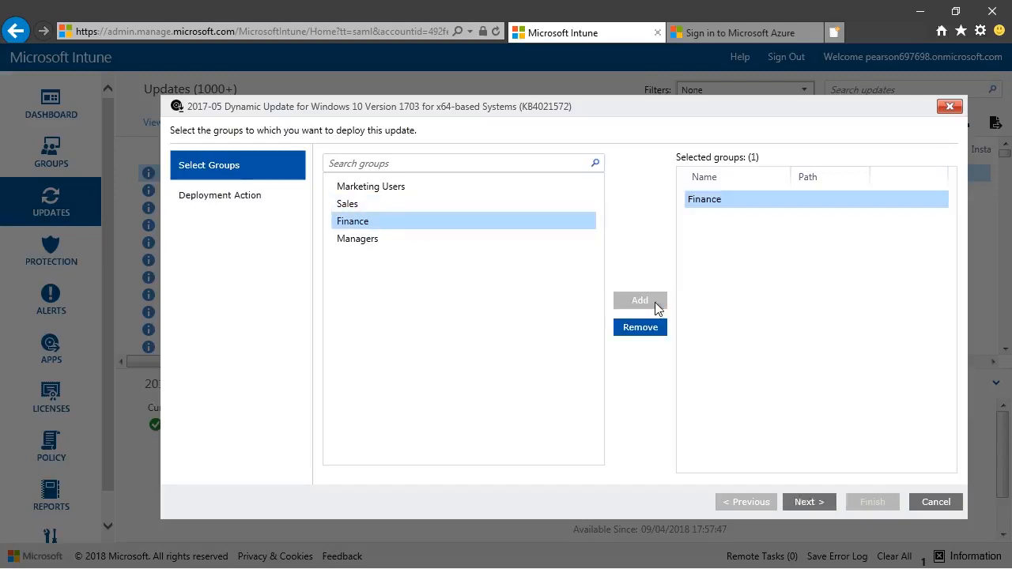
click(803, 506)
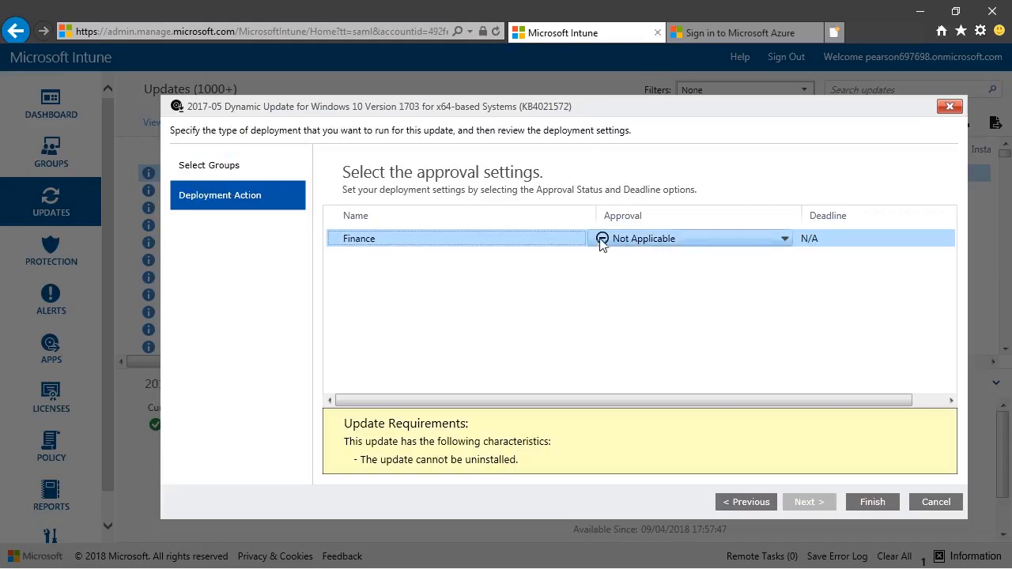
- Set the Finance group's approval to Required Install with the deadline As soon as possible, and finish the deployment
click(602, 238)
click(636, 258)
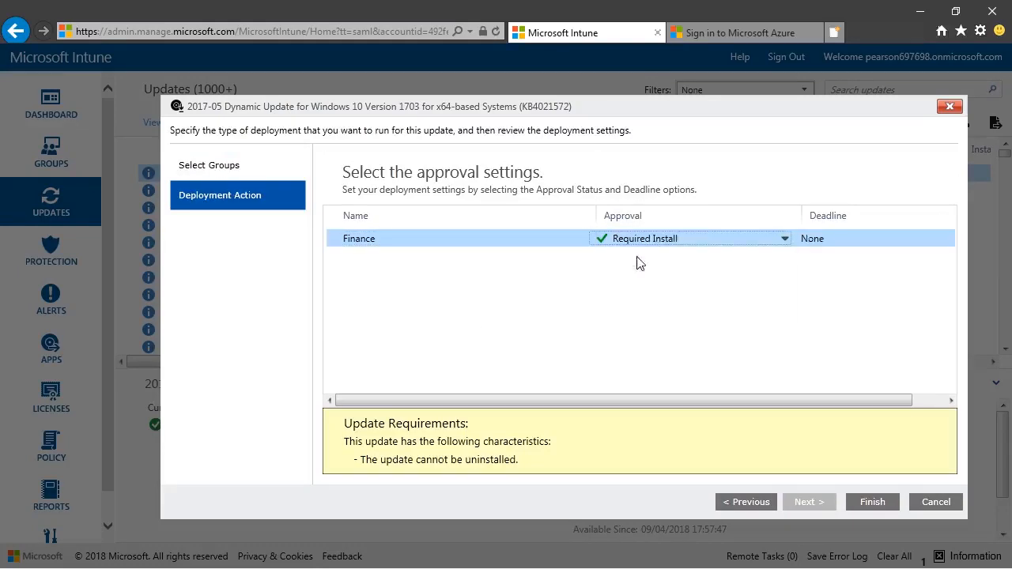
click(826, 238)
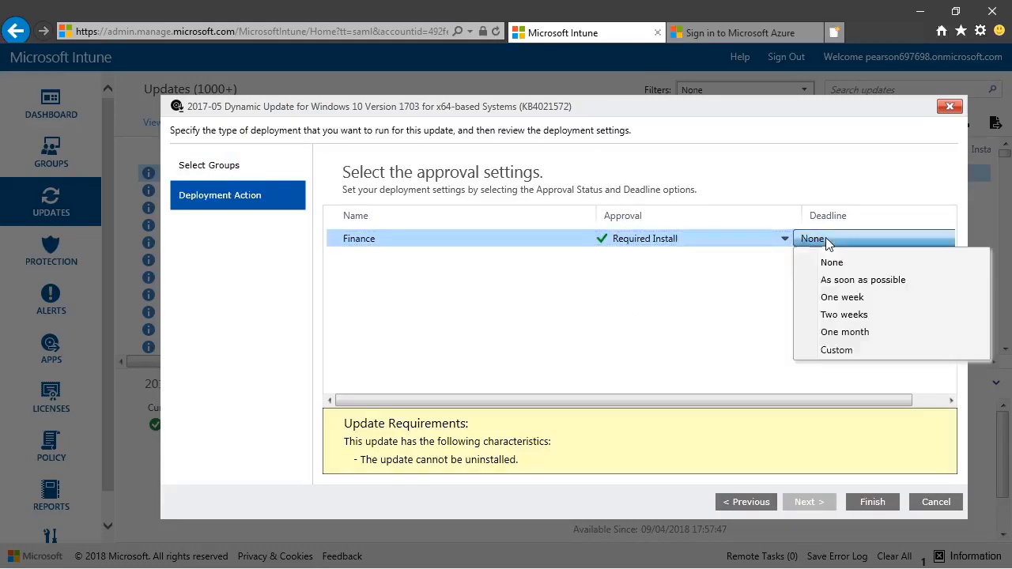
click(851, 280)
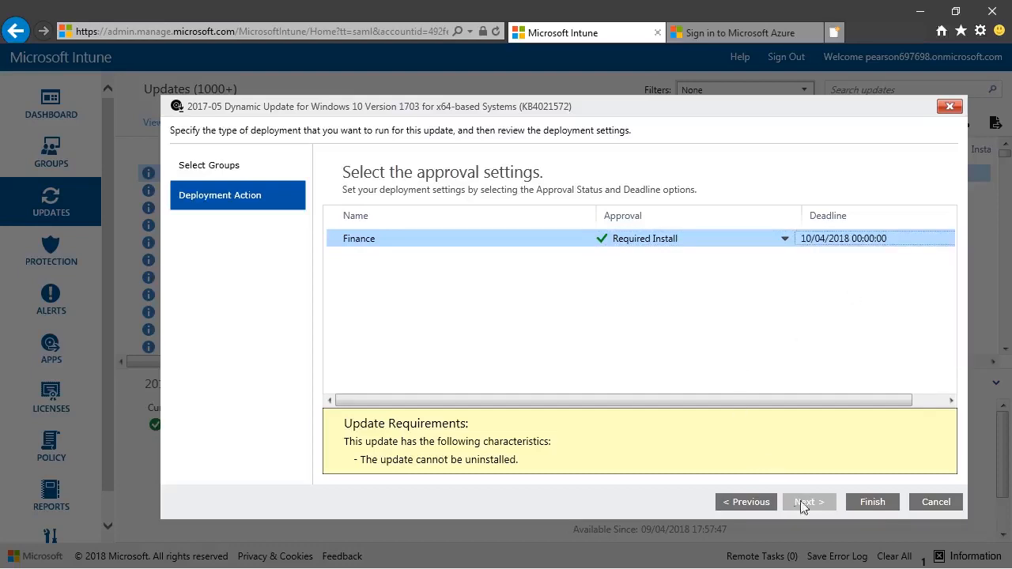
click(862, 497)
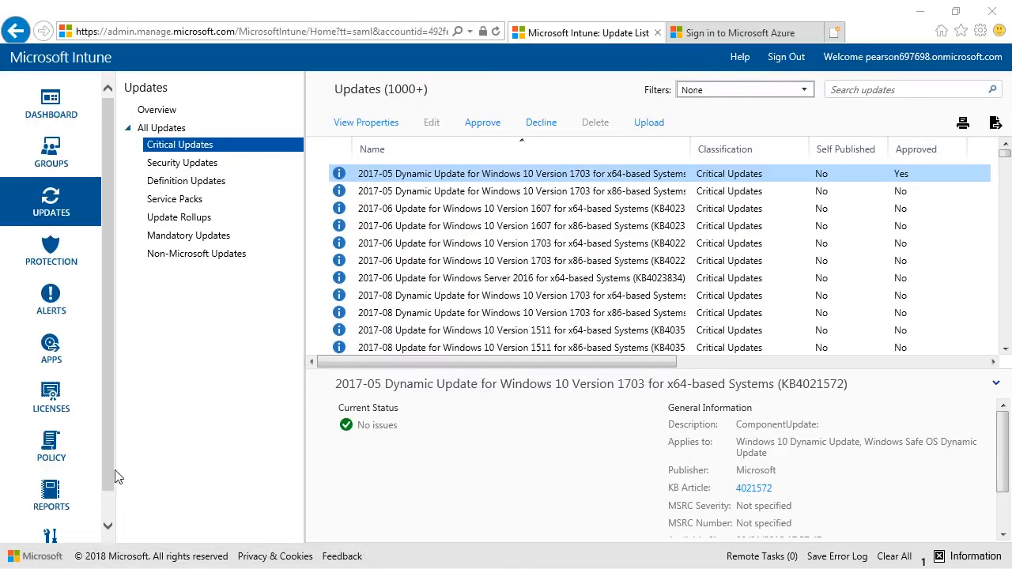
- Open the Updates service settings under Administration and review the product categories, update classifications and automatic approval rules
drag(111, 474, 108, 545)
click(53, 525)
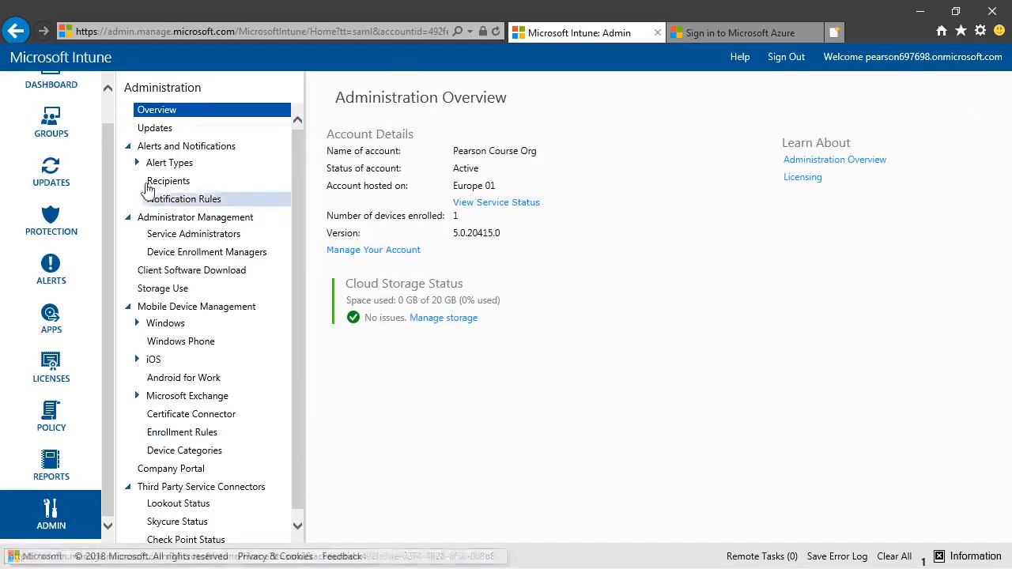
click(158, 129)
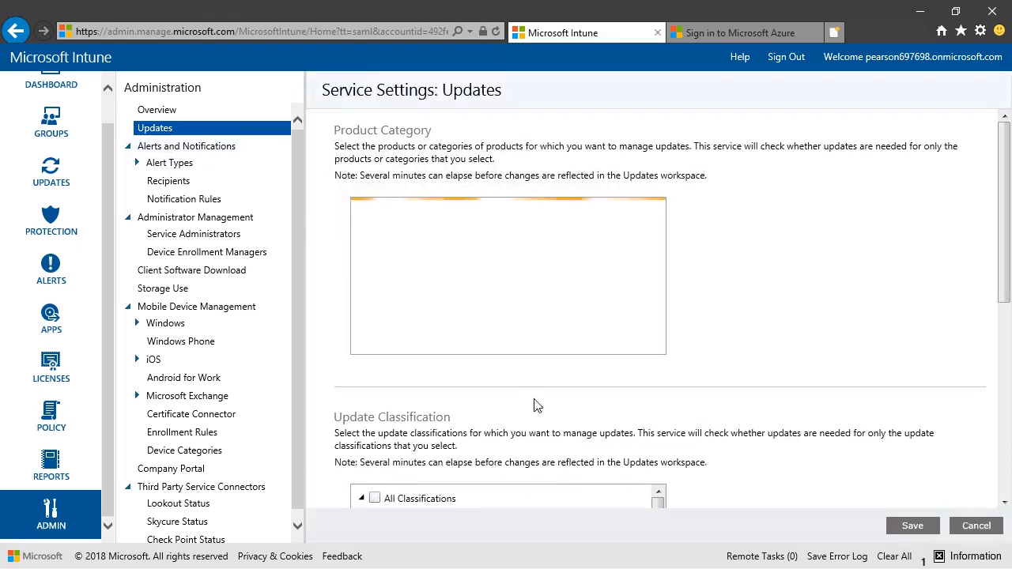
scroll(753, 329, down, 1)
scroll(753, 328, down, 1)
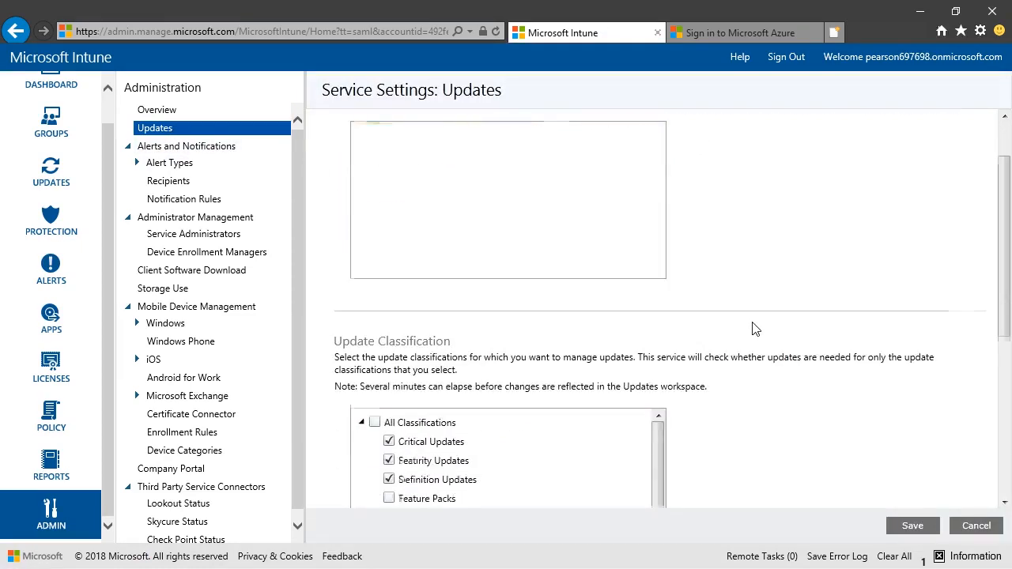
scroll(926, 380, down, 1)
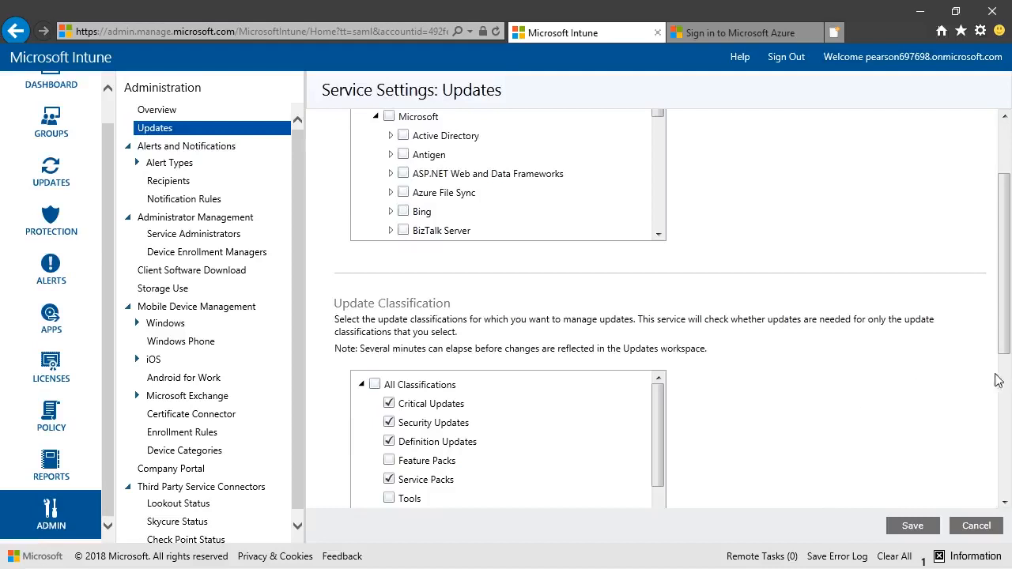
drag(1006, 340, 1008, 478)
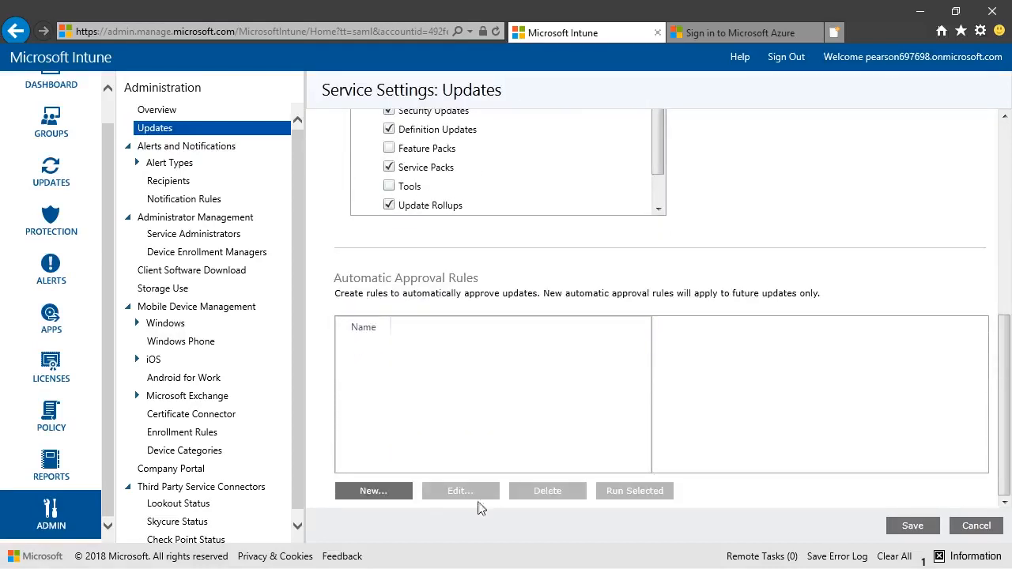
- Start a new automatic approval rule named "Test Approval Rule" and continue to its product categories
click(383, 492)
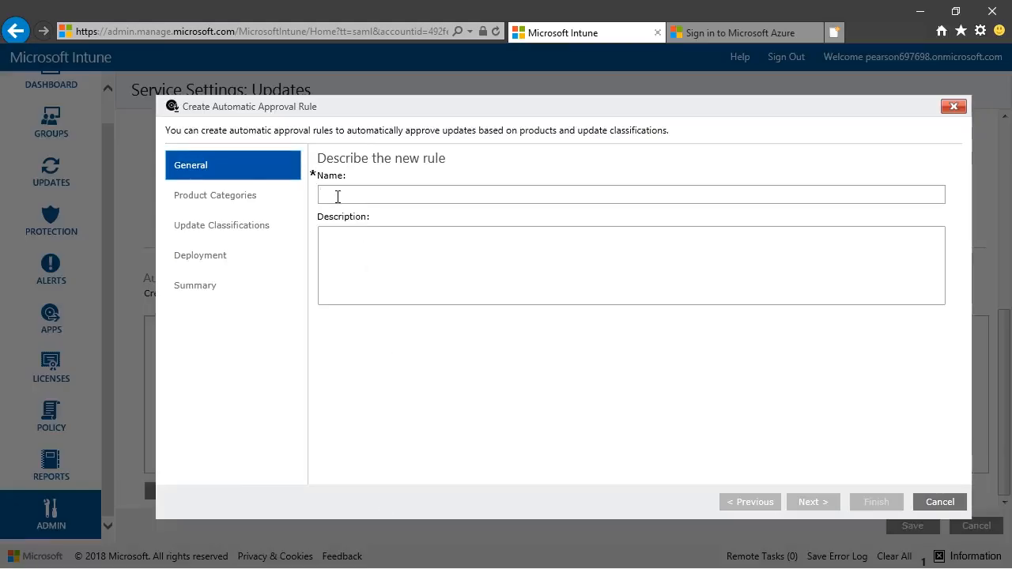
text(TestA)
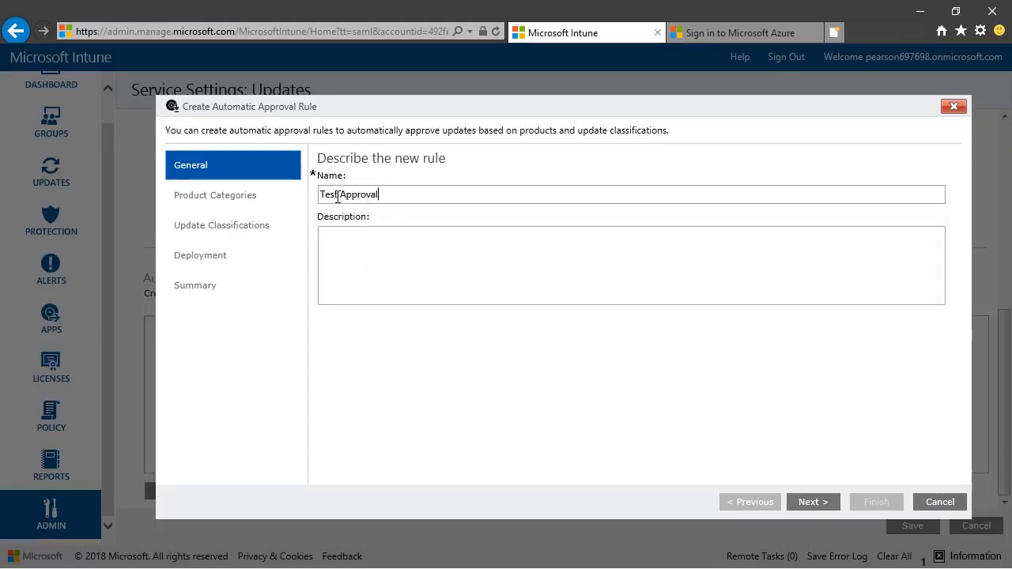
text(pproval Rule)
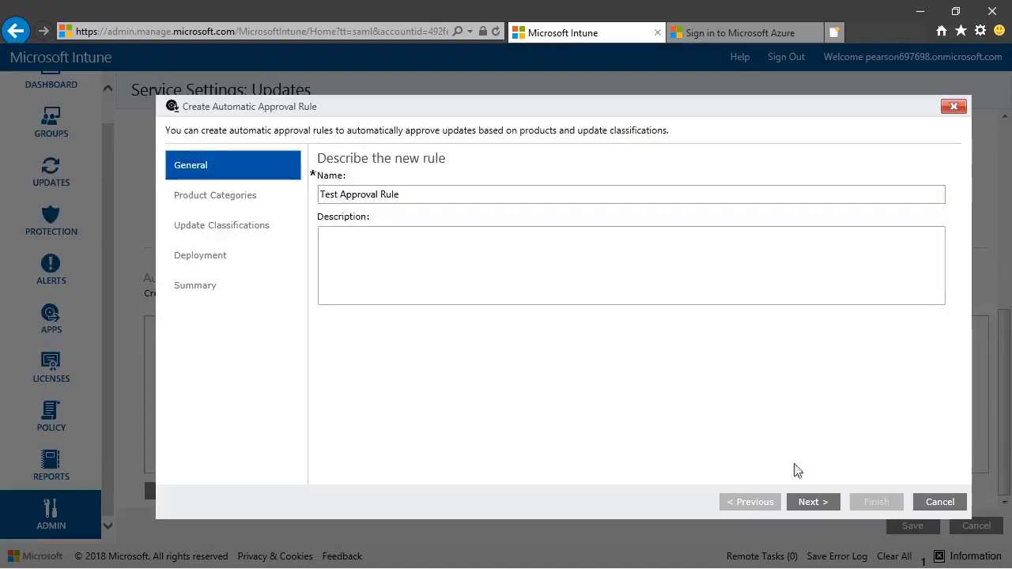
click(813, 502)
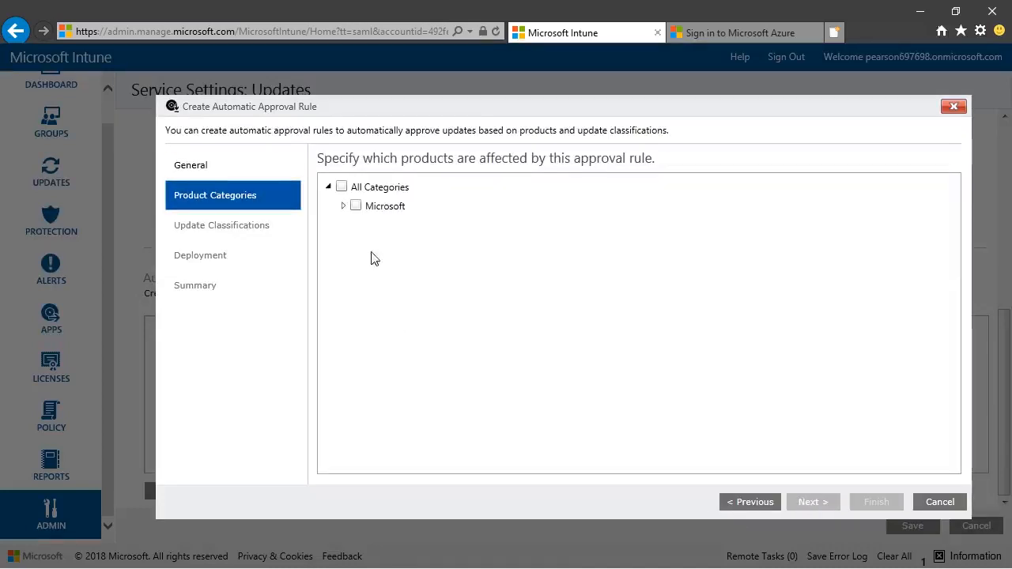
- Limit the approval rule to the Windows 10 product category and the Critical Updates classification
click(343, 206)
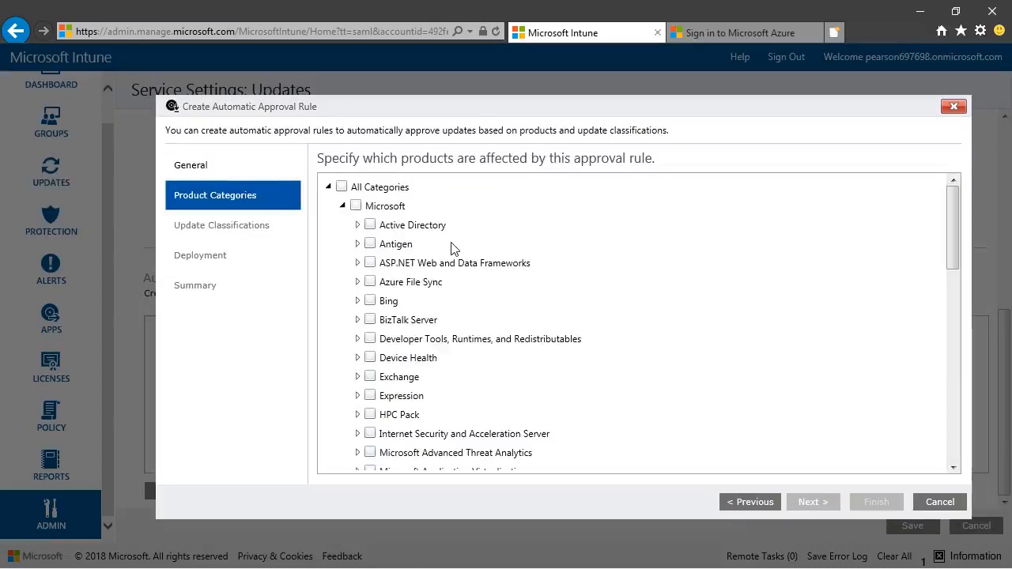
click(344, 190)
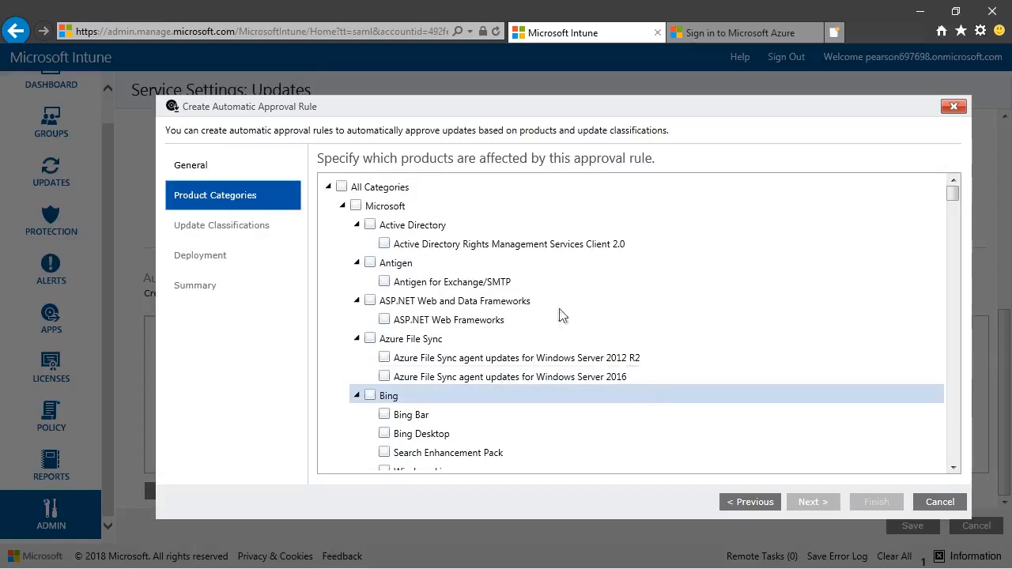
scroll(419, 401, down, 2)
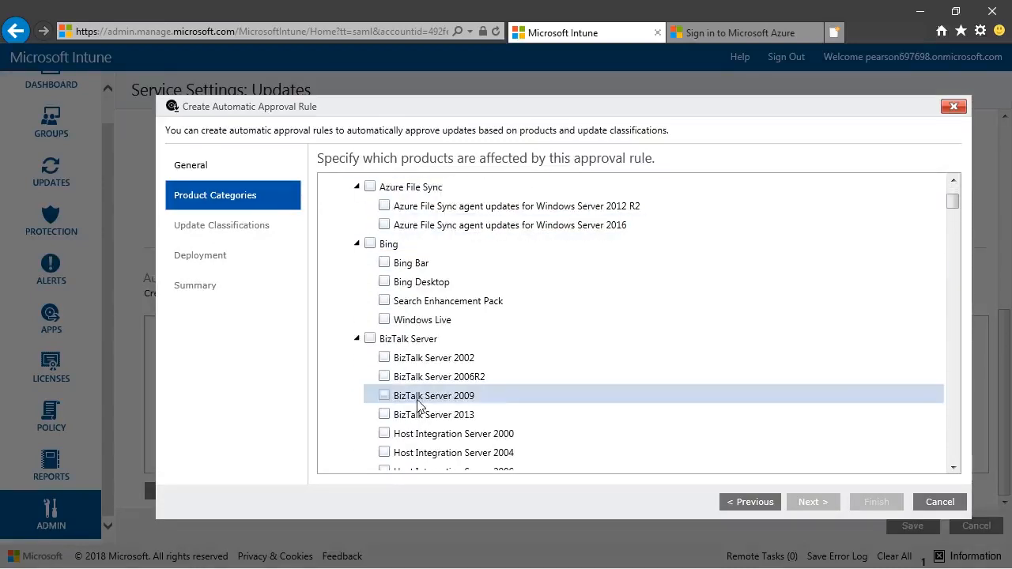
scroll(419, 403, down, 5)
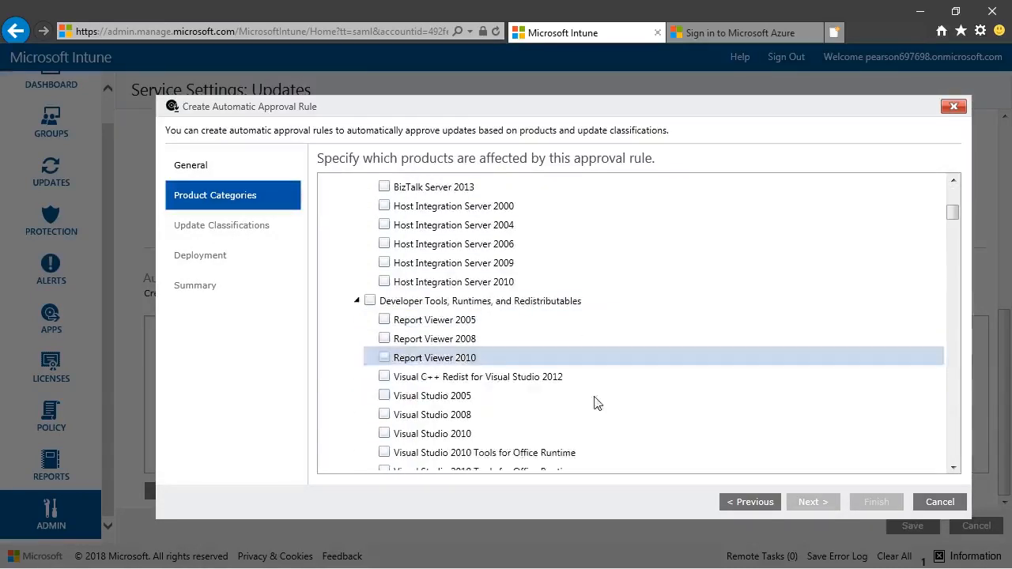
drag(953, 217, 972, 366)
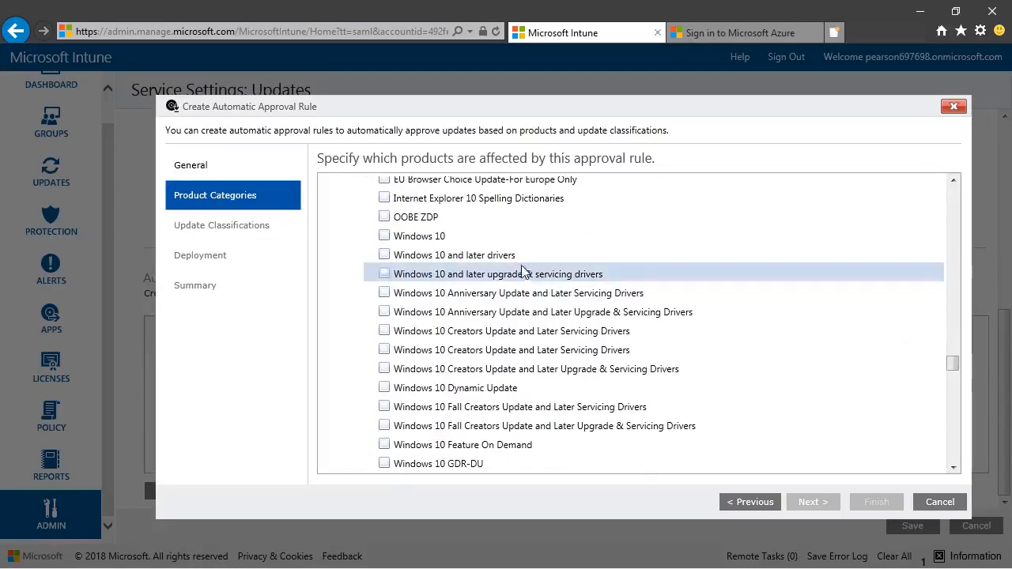
click(386, 237)
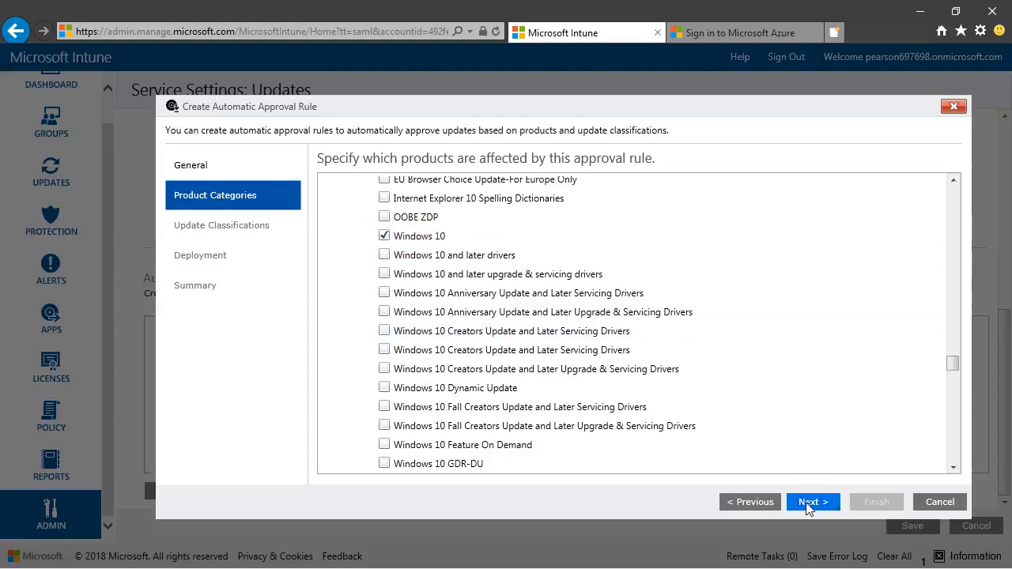
click(808, 503)
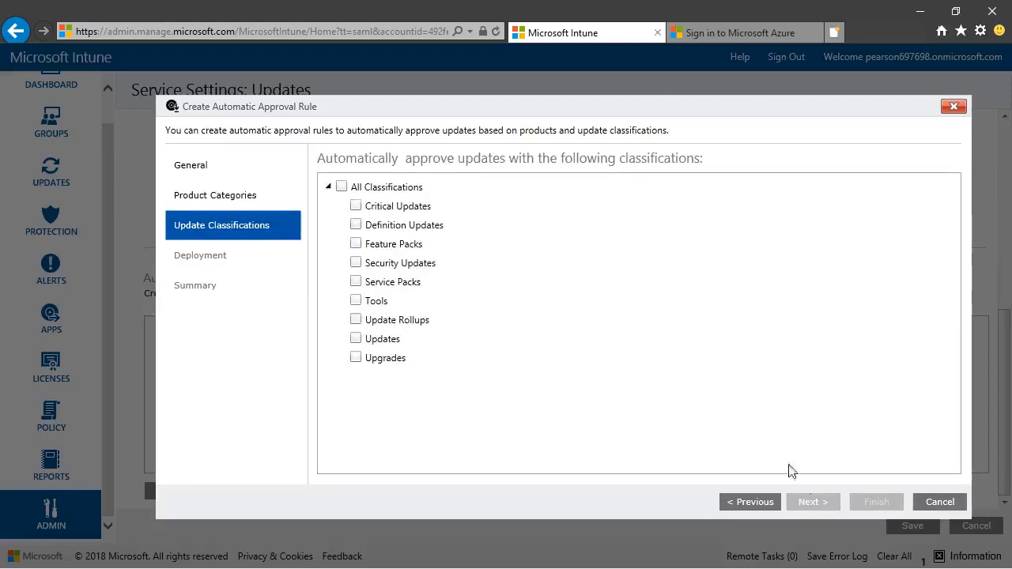
click(356, 207)
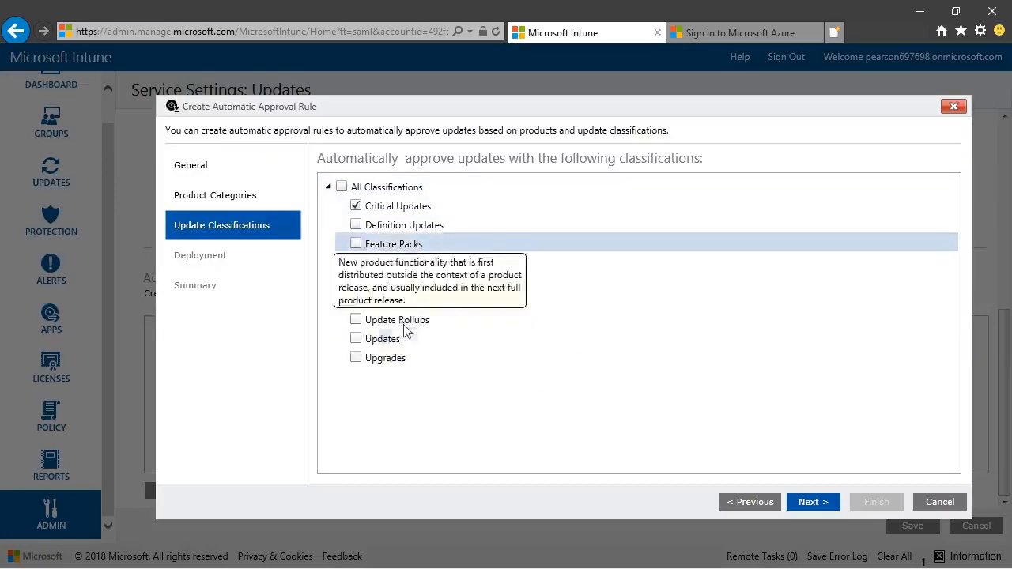
click(827, 502)
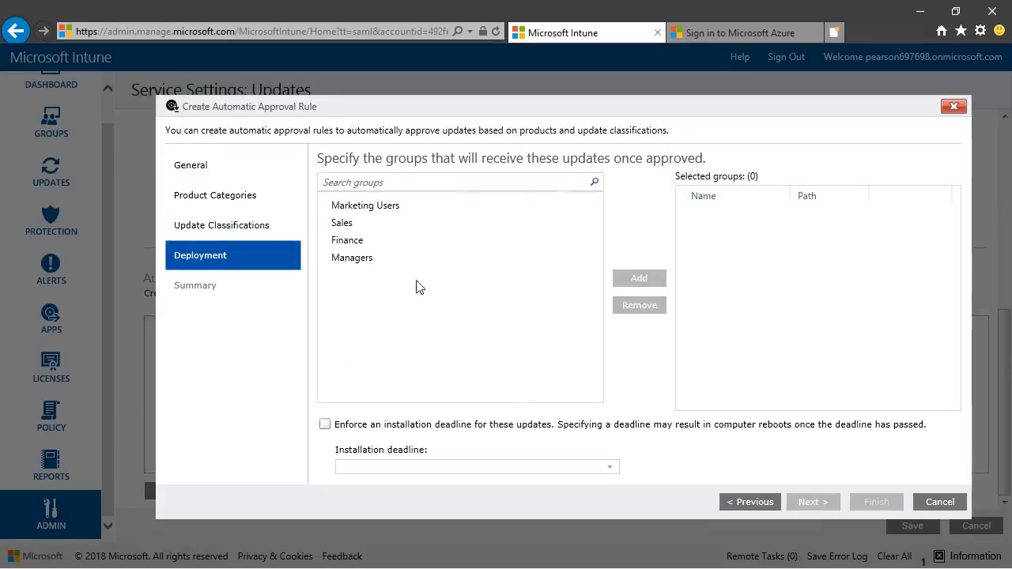
- Add Finance as the rule's deployment group without an installation deadline, then finish the rule and save the update settings
click(353, 242)
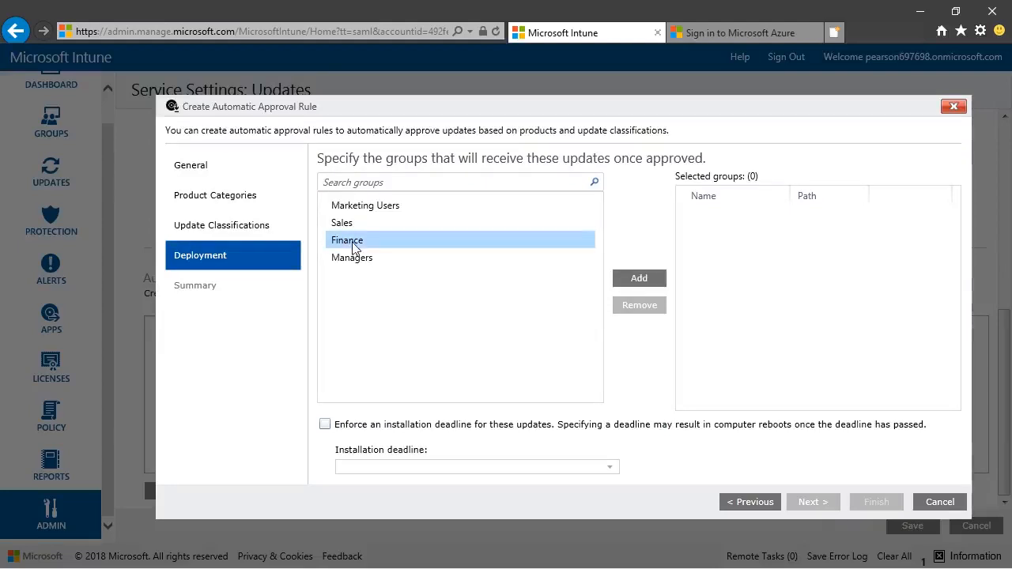
click(641, 286)
click(825, 504)
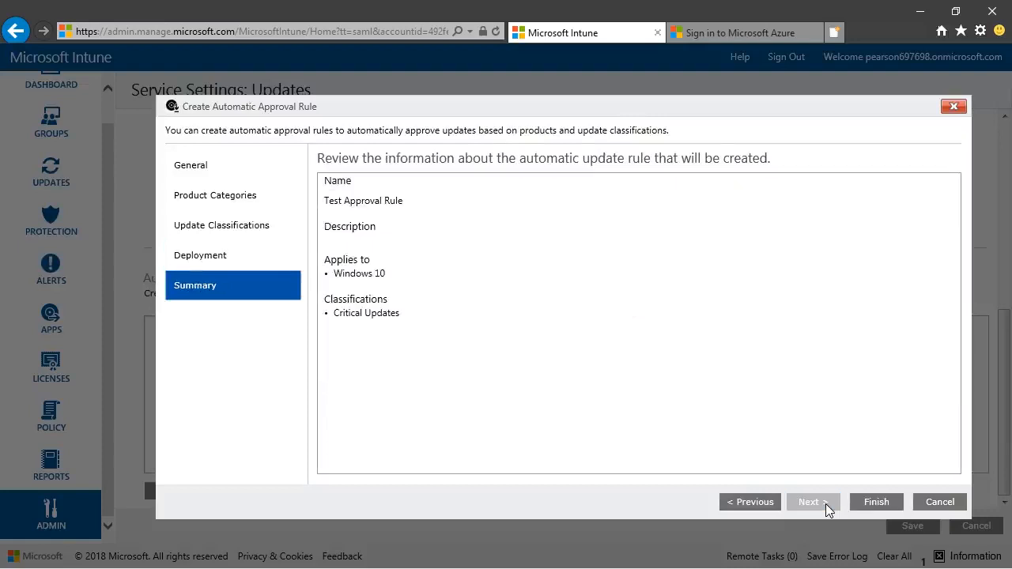
click(885, 502)
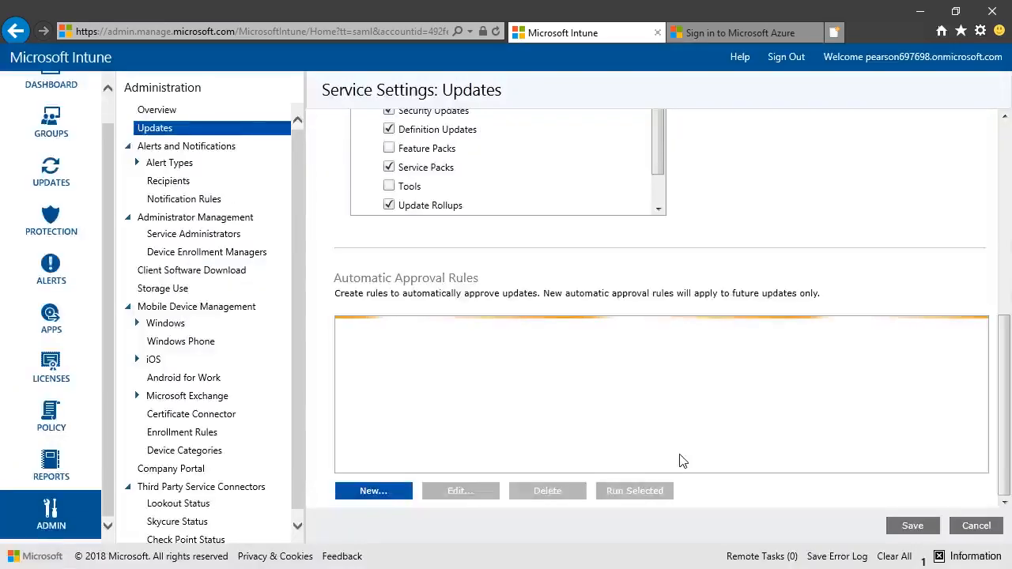
click(917, 527)
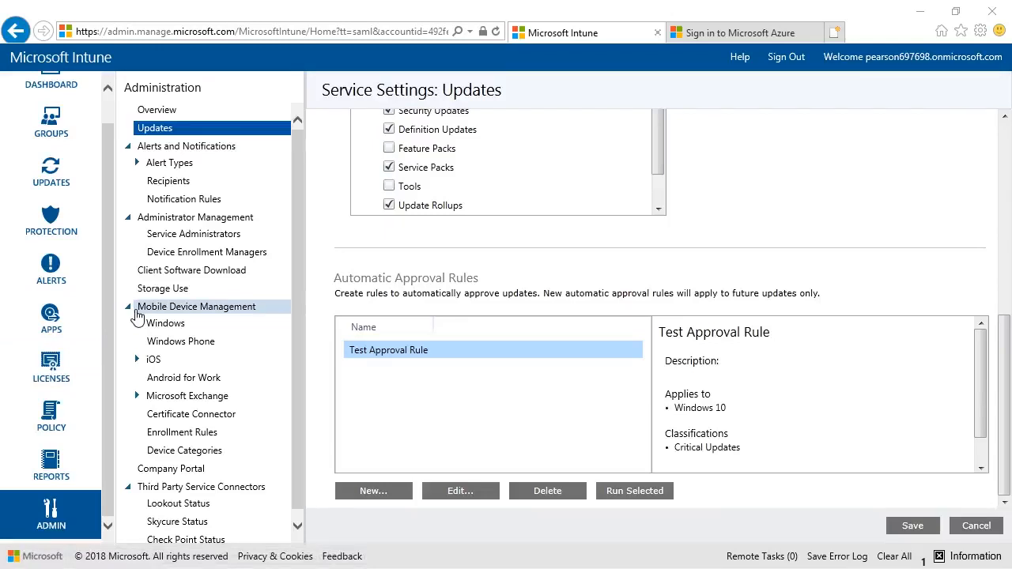
- Check the list of Non-Microsoft Updates in the Updates workspace and return to the updates overview
click(50, 171)
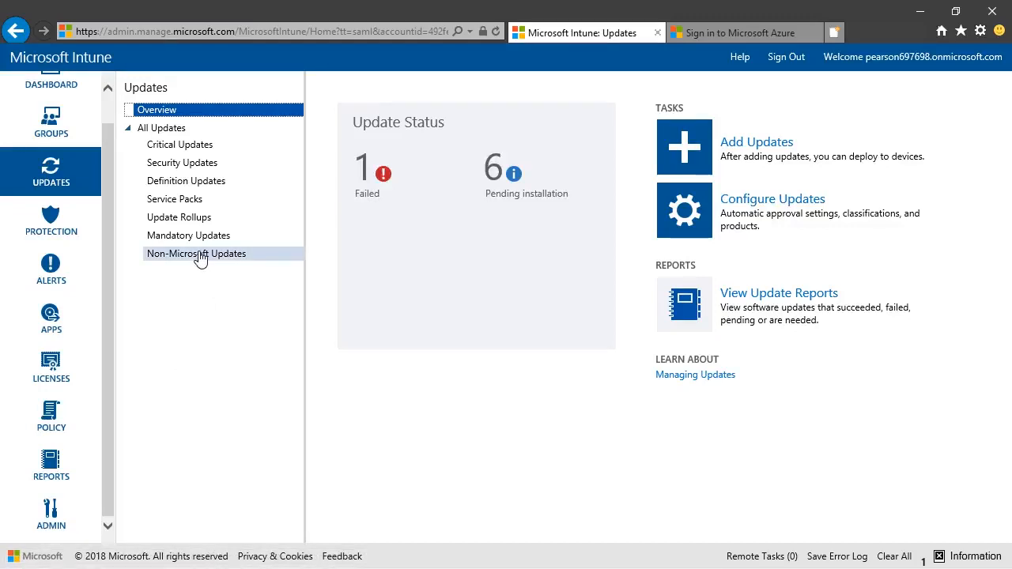
click(200, 255)
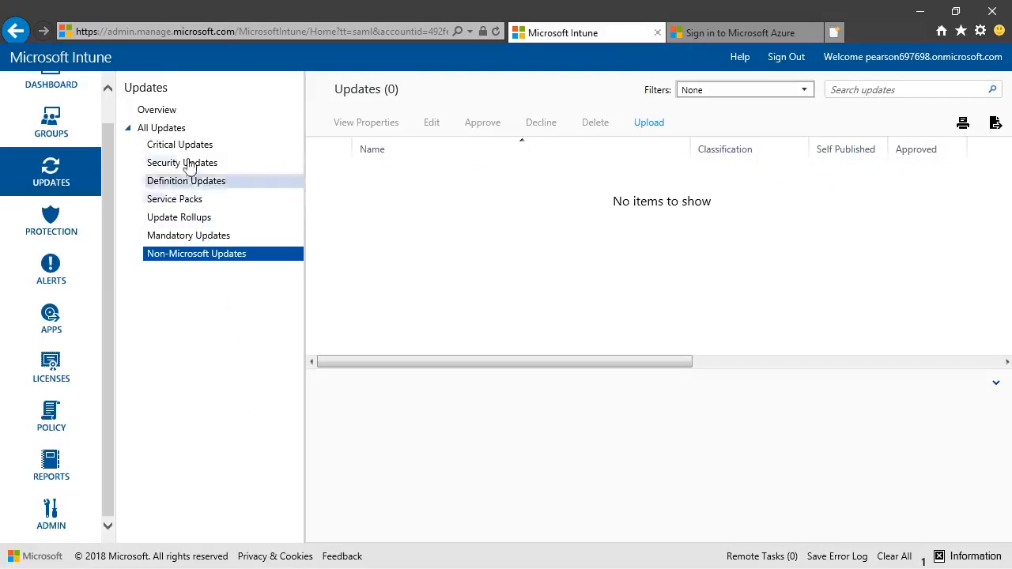
click(171, 115)
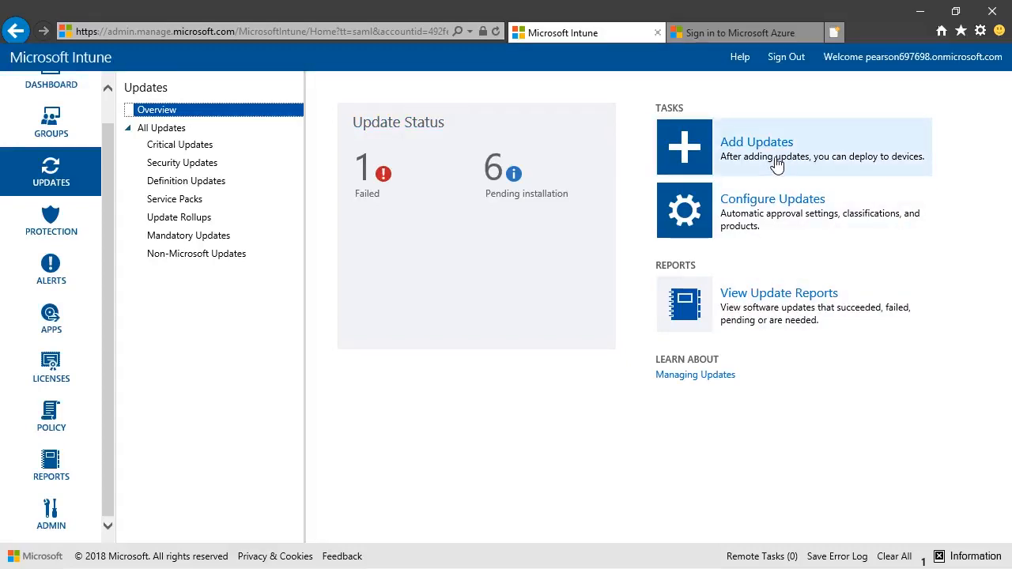
- Start adding an update in the Software Publisher and accept XmlNotepad.msi as its setup file
click(777, 164)
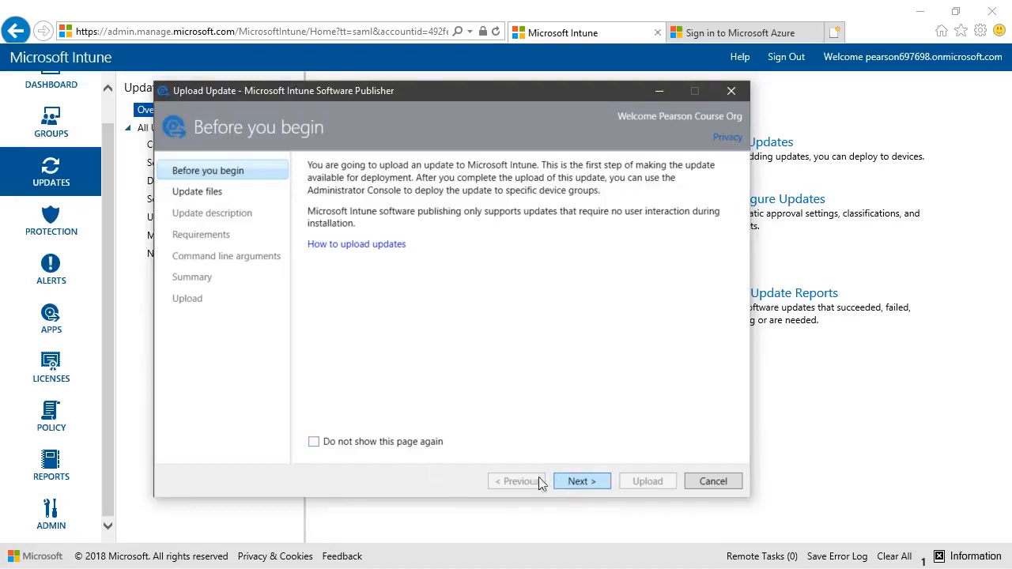
click(401, 444)
click(577, 481)
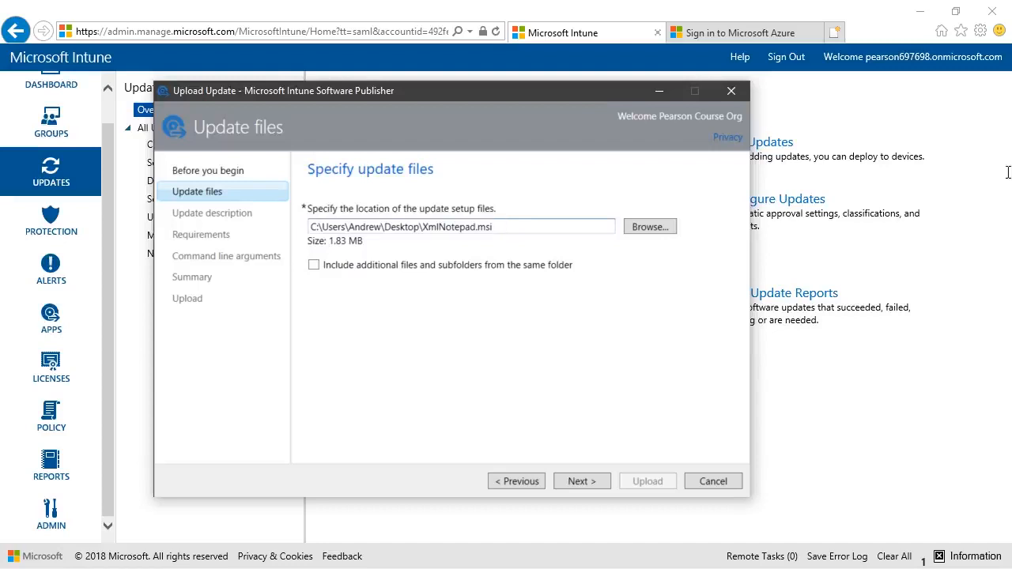
drag(498, 227, 298, 239)
click(493, 229)
click(585, 483)
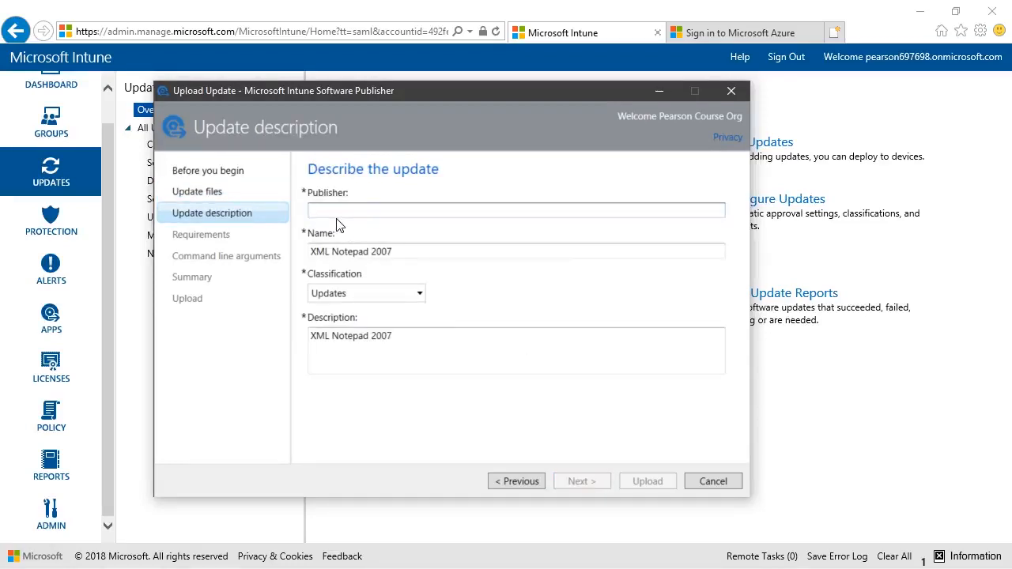
- Describe the XML Notepad 2007 update with publisher "Pretend non-MS update" and classification Critical Updates, and continue to the requirements
text(Pretend non-MS update)
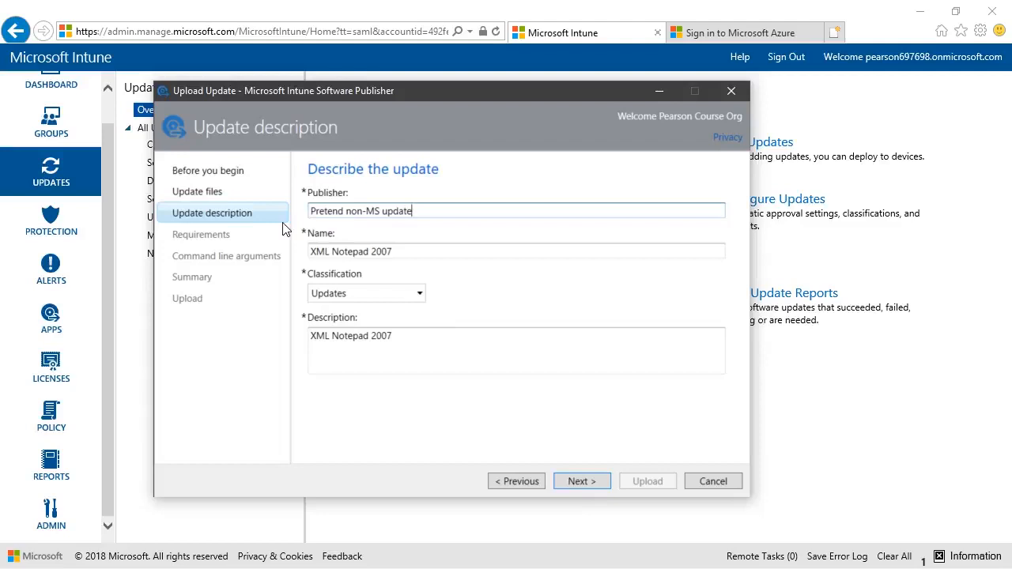
click(370, 293)
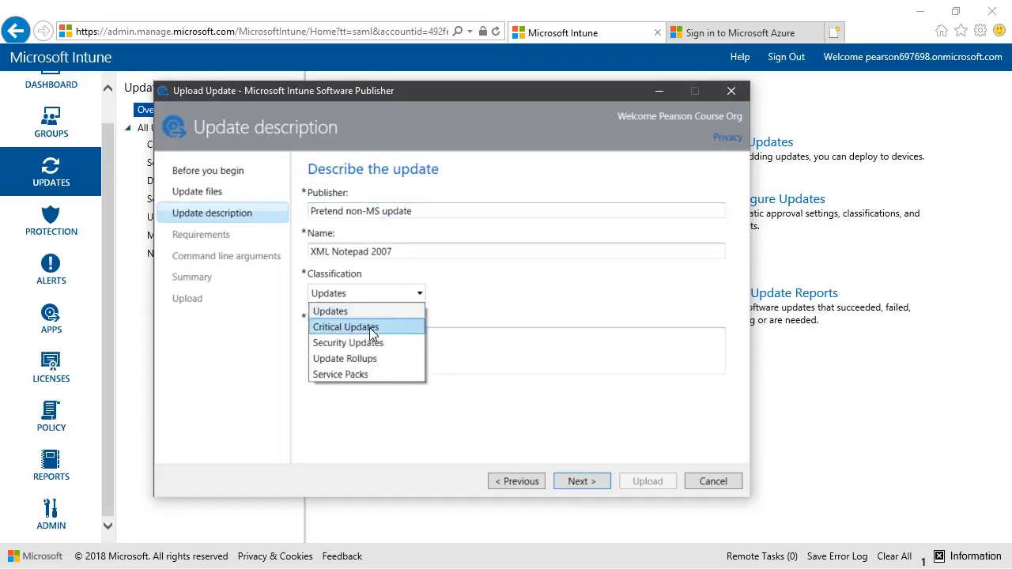
click(370, 327)
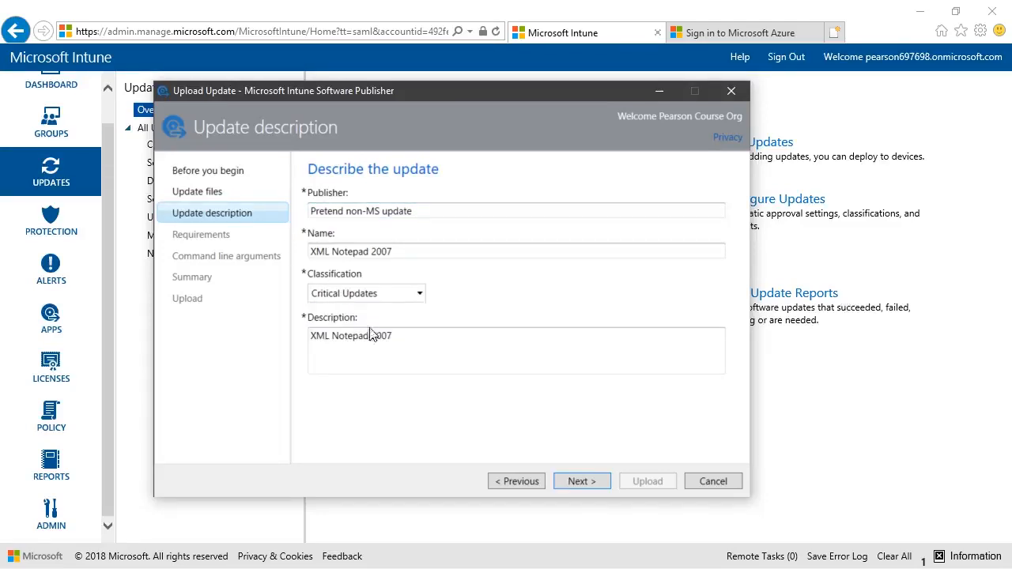
click(589, 482)
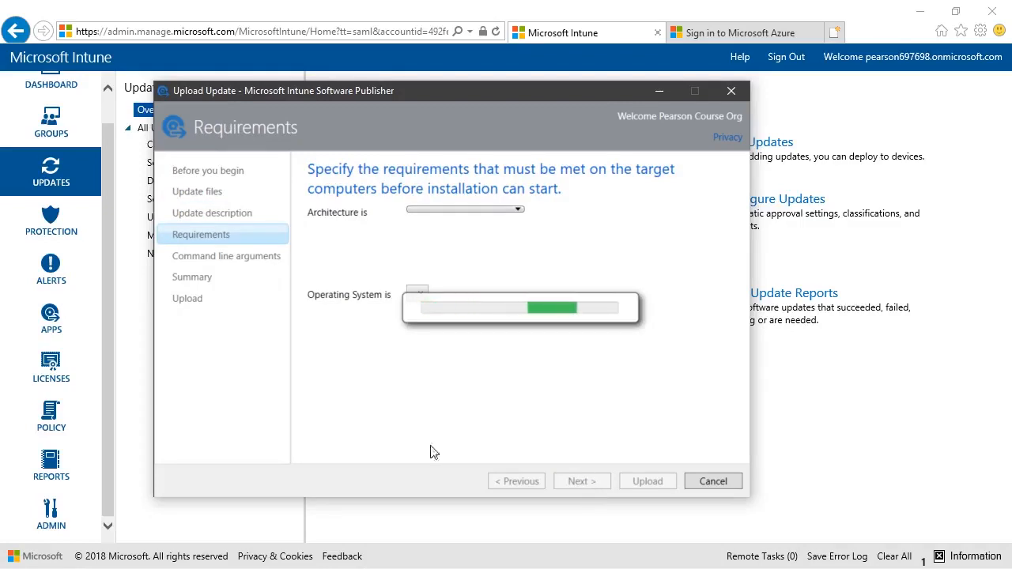
- Try to set the update's architecture requirement to 32-bit and 64-bit
click(430, 216)
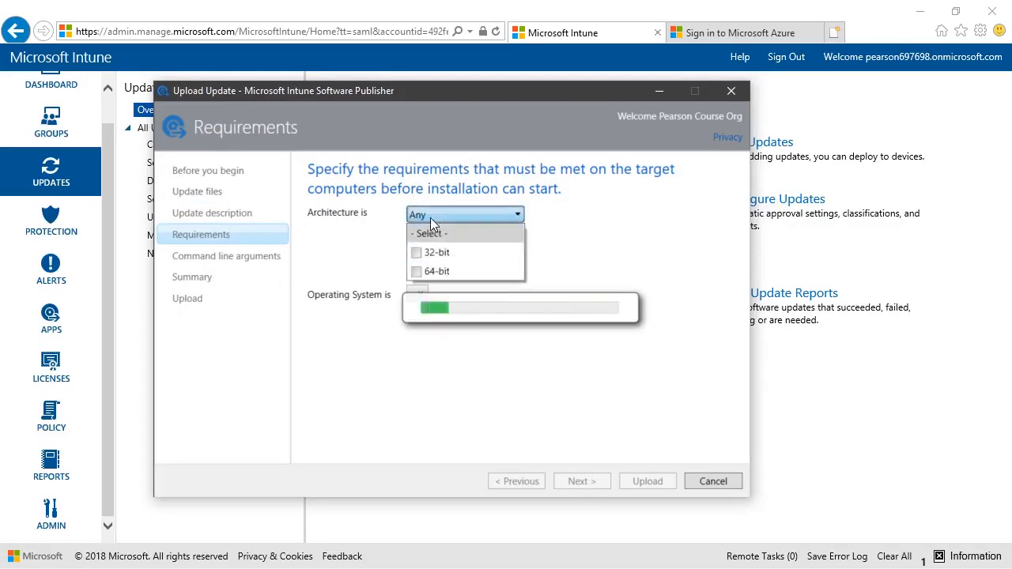
click(429, 252)
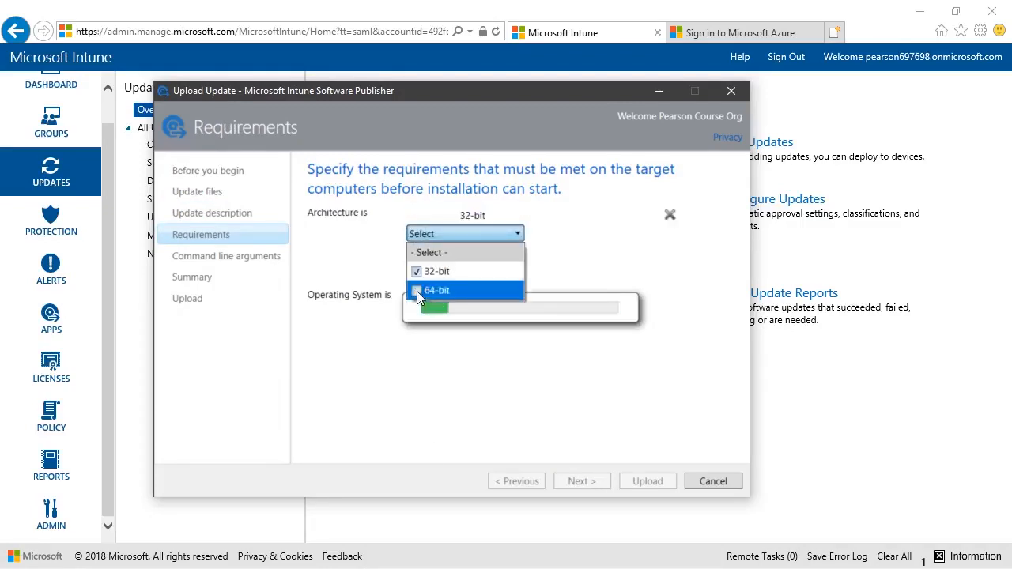
click(417, 291)
click(451, 413)
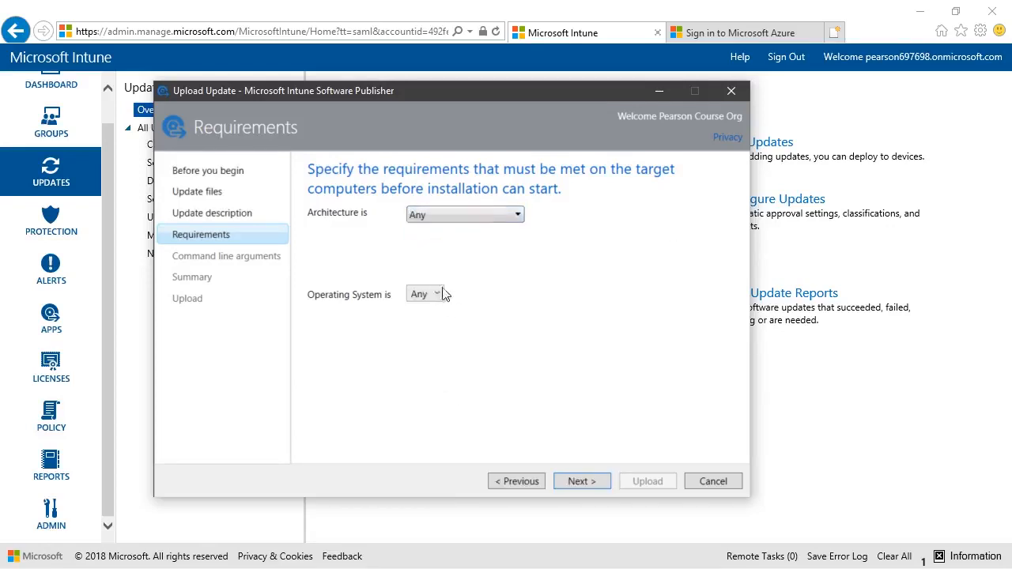
- Set the update's operating system requirement to From Windows 8.1 to All newer operating systems, and continue to the command line arguments
click(423, 295)
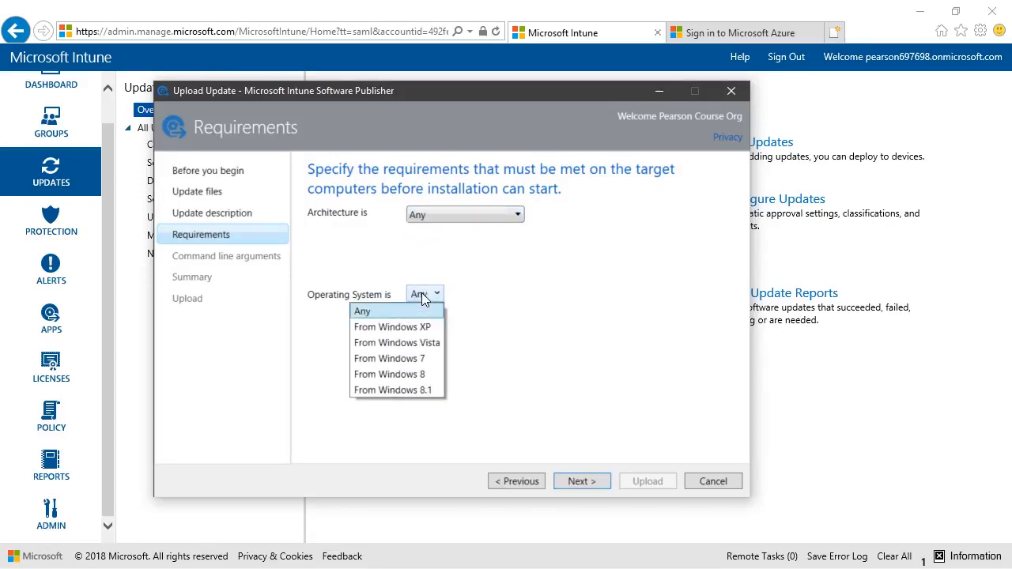
click(420, 389)
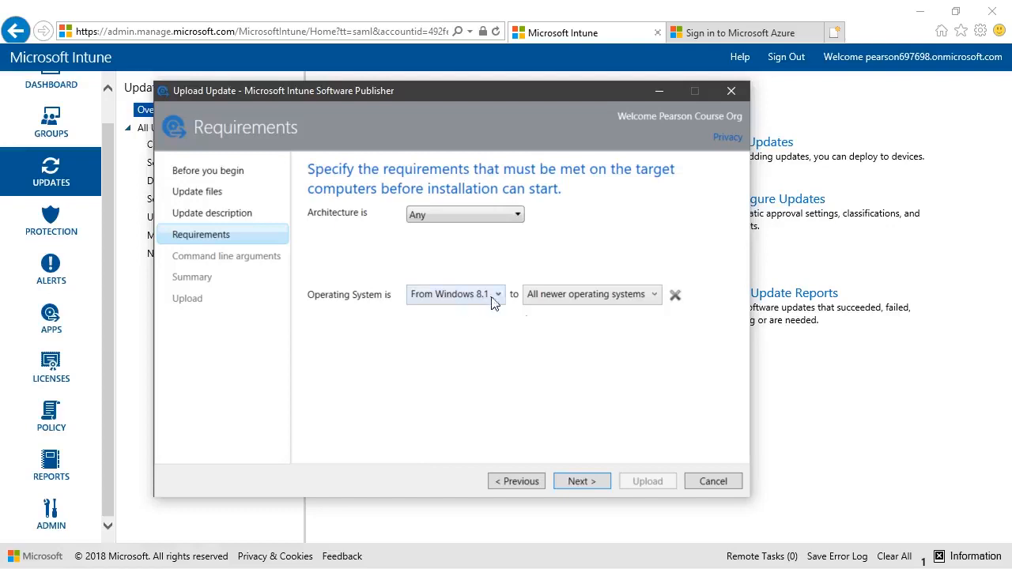
click(582, 482)
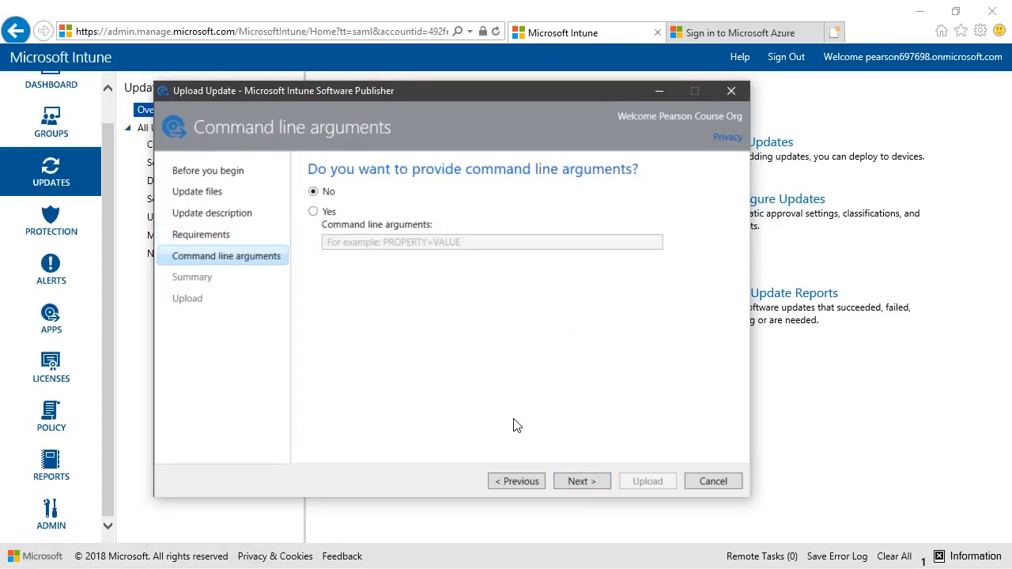
- Provide no command line arguments, upload the XML Notepad 2007 update to Intune, and close the wizard once the upload finishes
click(599, 488)
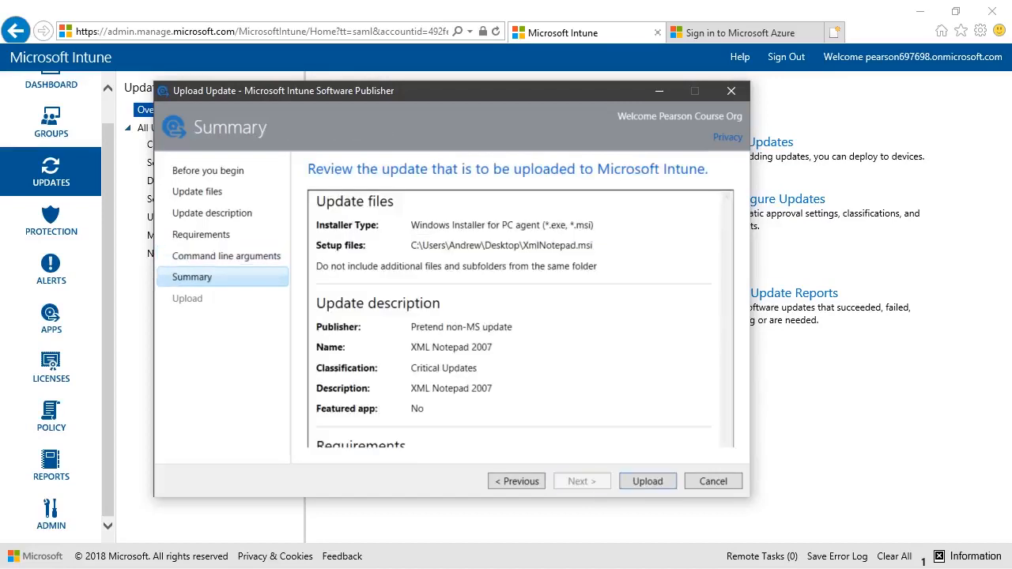
click(644, 484)
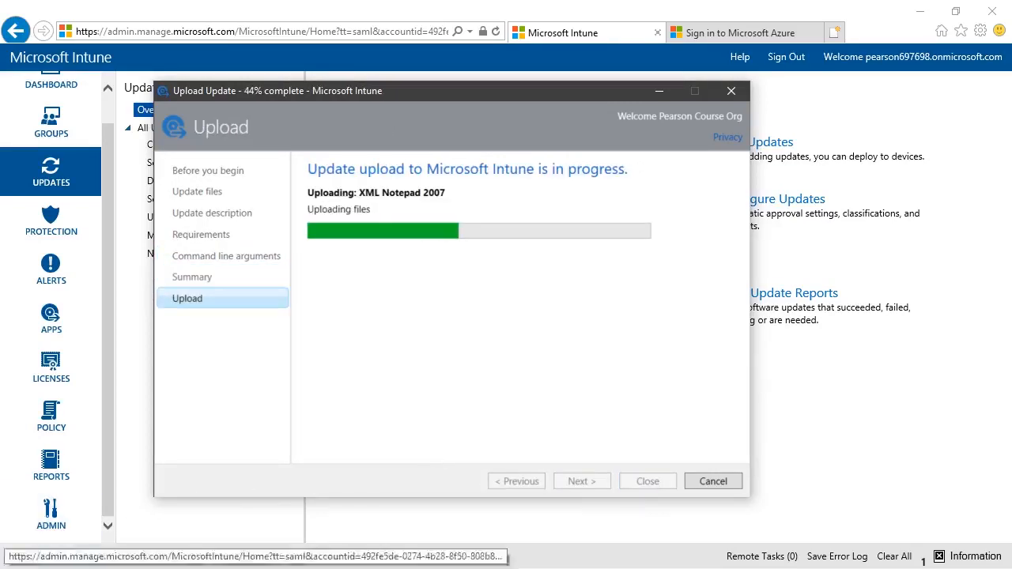
click(479, 398)
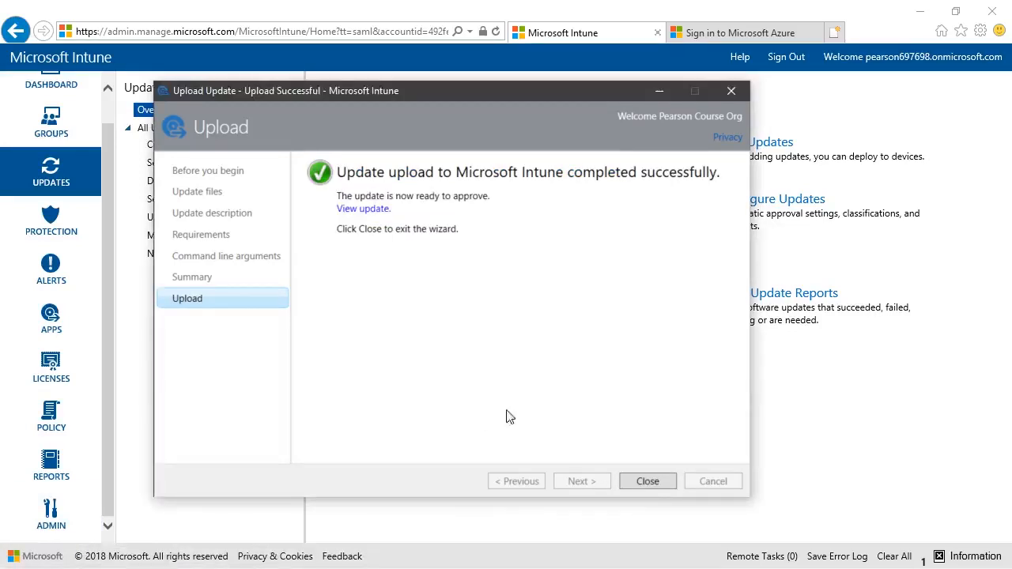
click(647, 481)
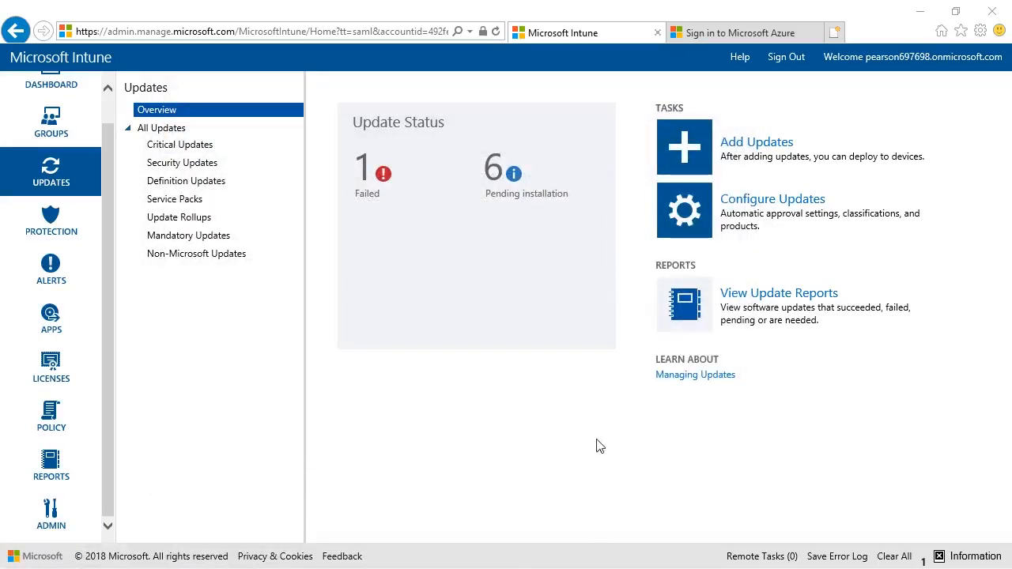
- Check the Non-Microsoft Updates list for XML Notepad 2007 and view the actions available for it without applying any
click(220, 261)
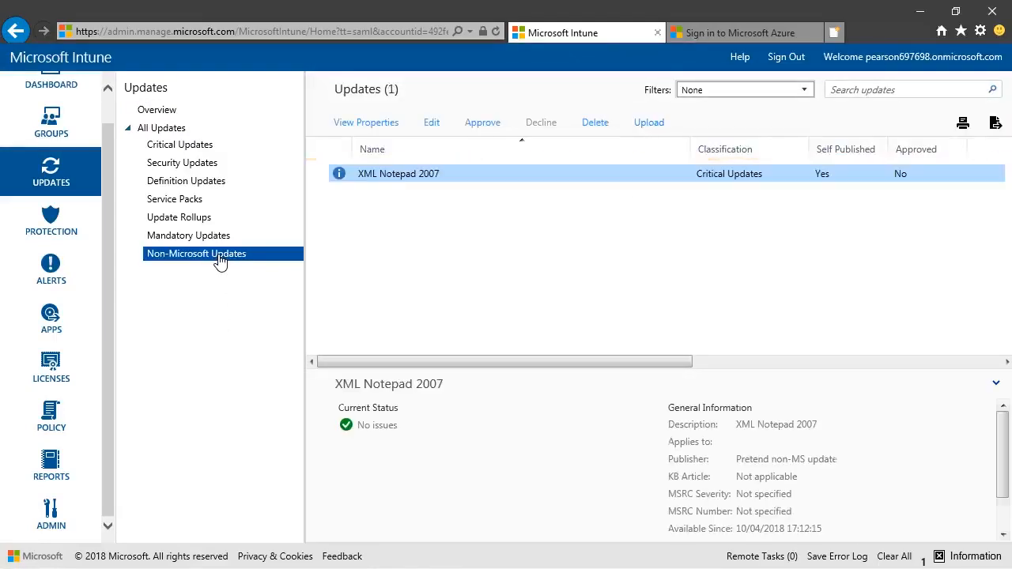
right_click(461, 180)
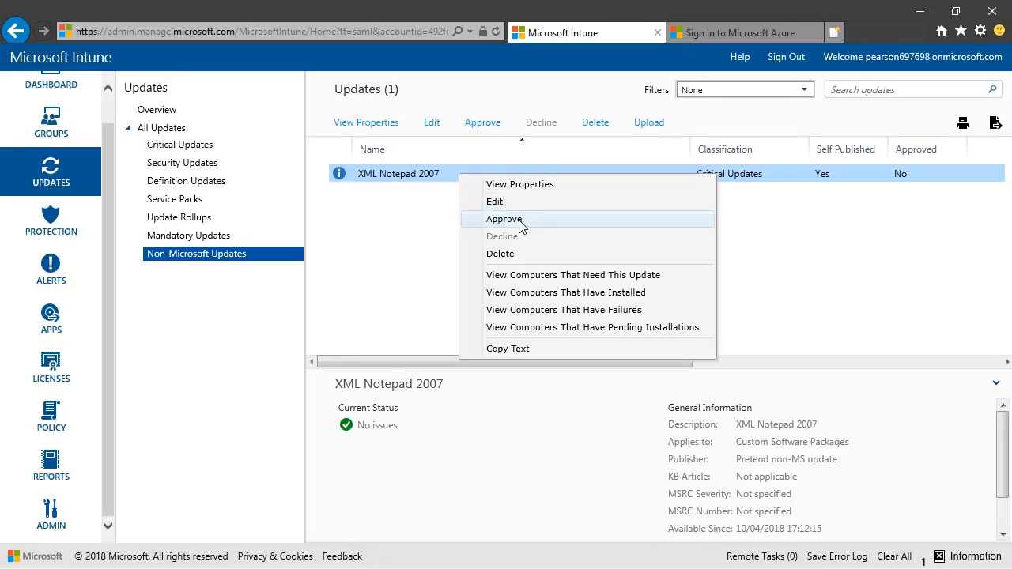
click(408, 289)
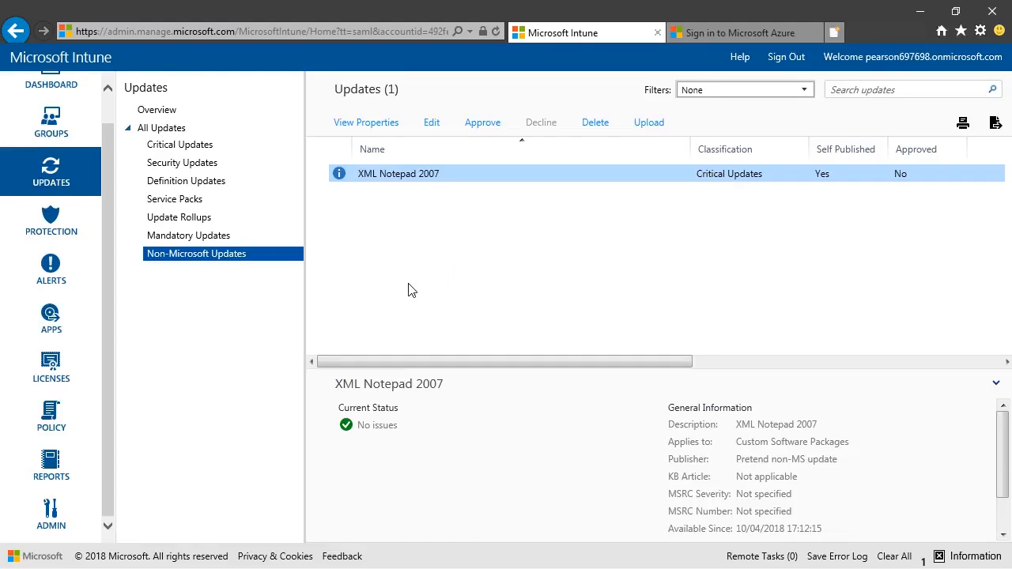